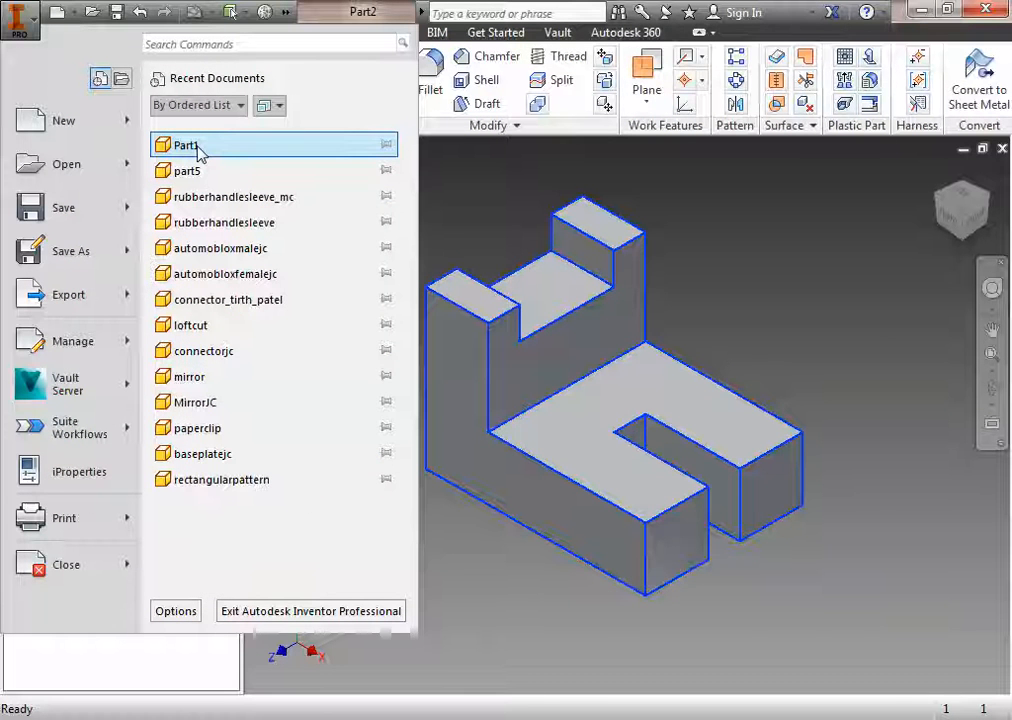
Step: Open the recent document Part1 and bring up the Material Browser for it
left_click(199, 149)
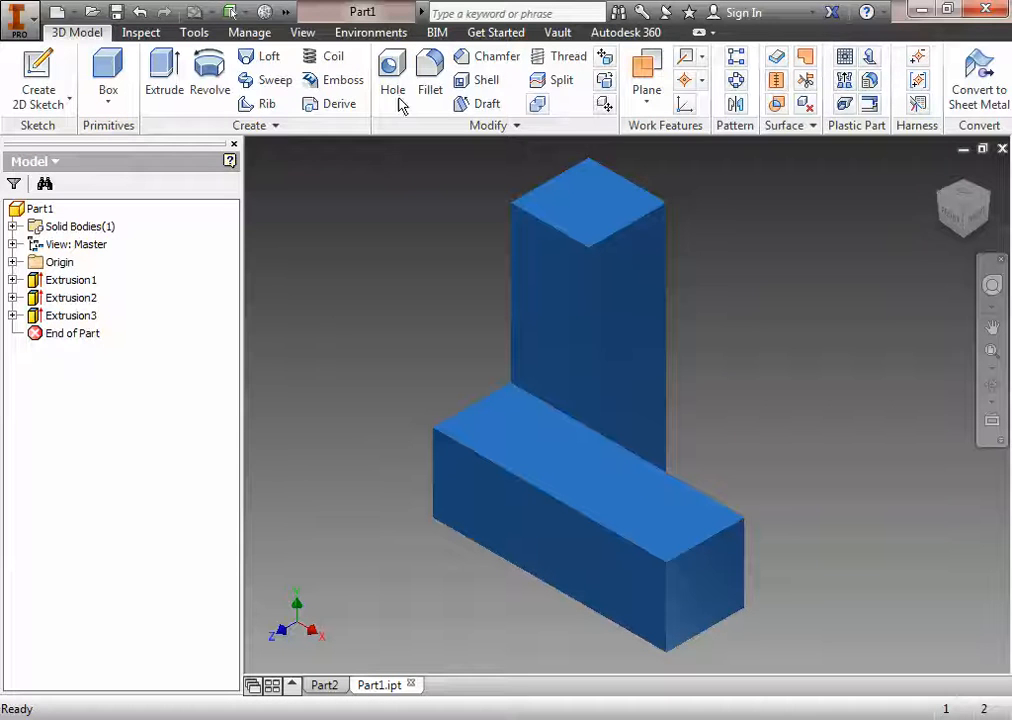
left_click(194, 32)
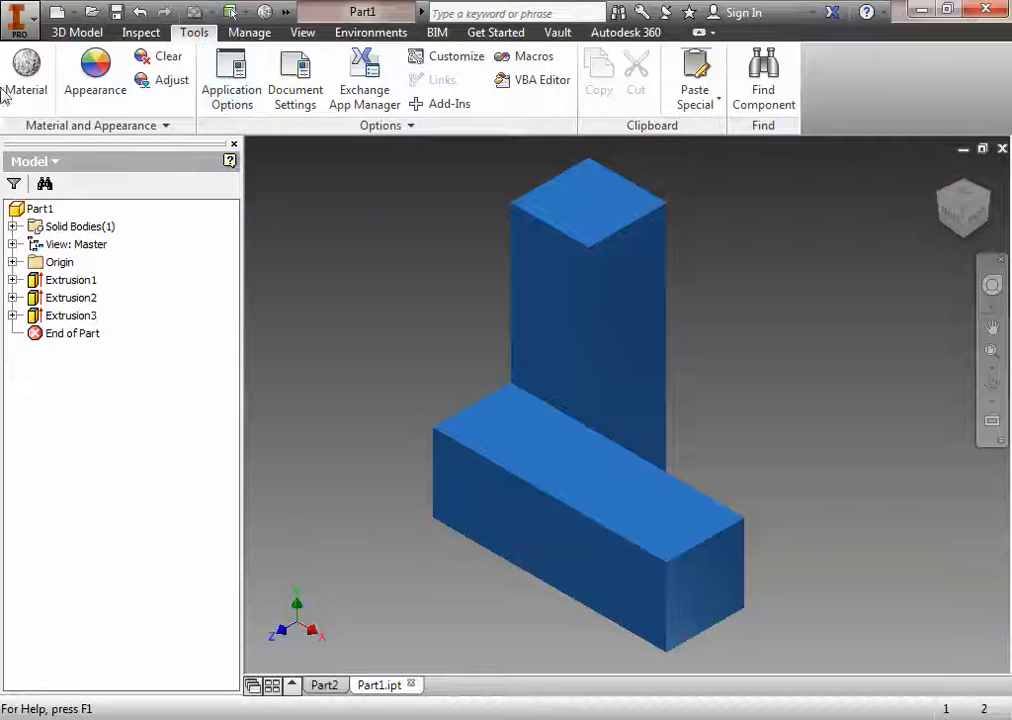
left_click(26, 70)
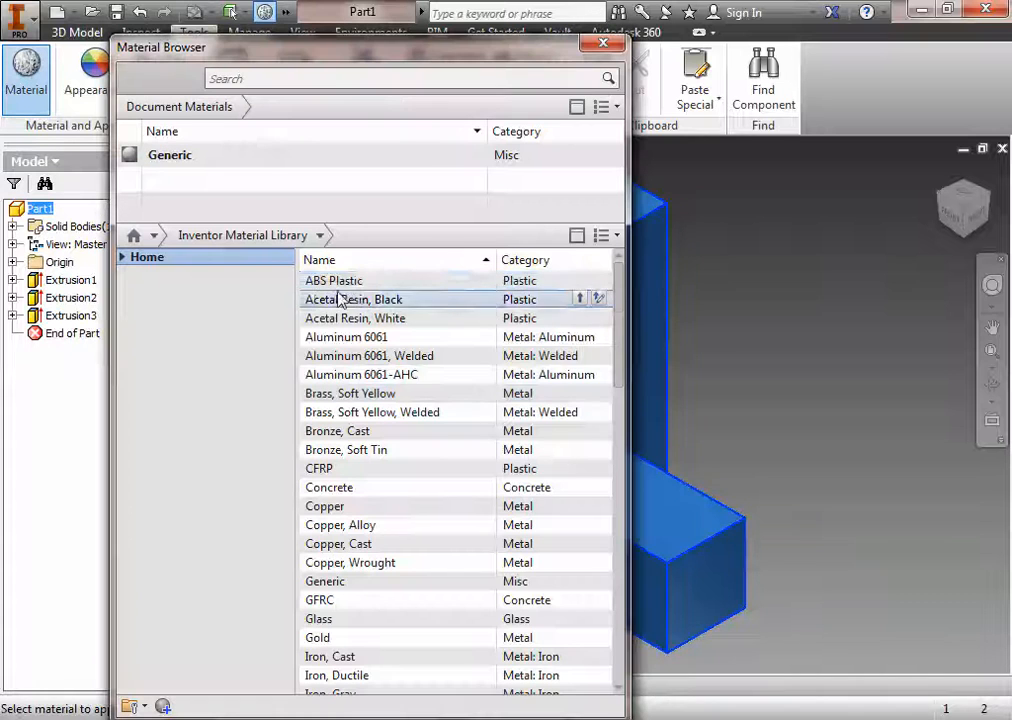
Step: Create a new document material named "Hardwood Puzzle" and set its type to Wood
left_click_drag(352, 282, 350, 290)
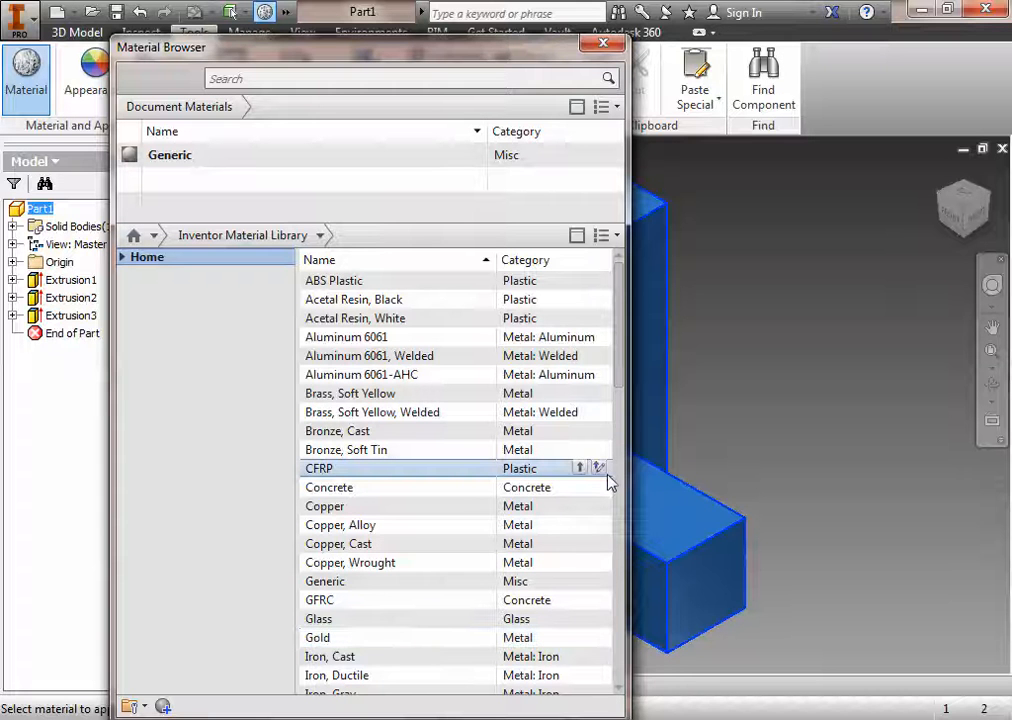
mouse_move(610, 482)
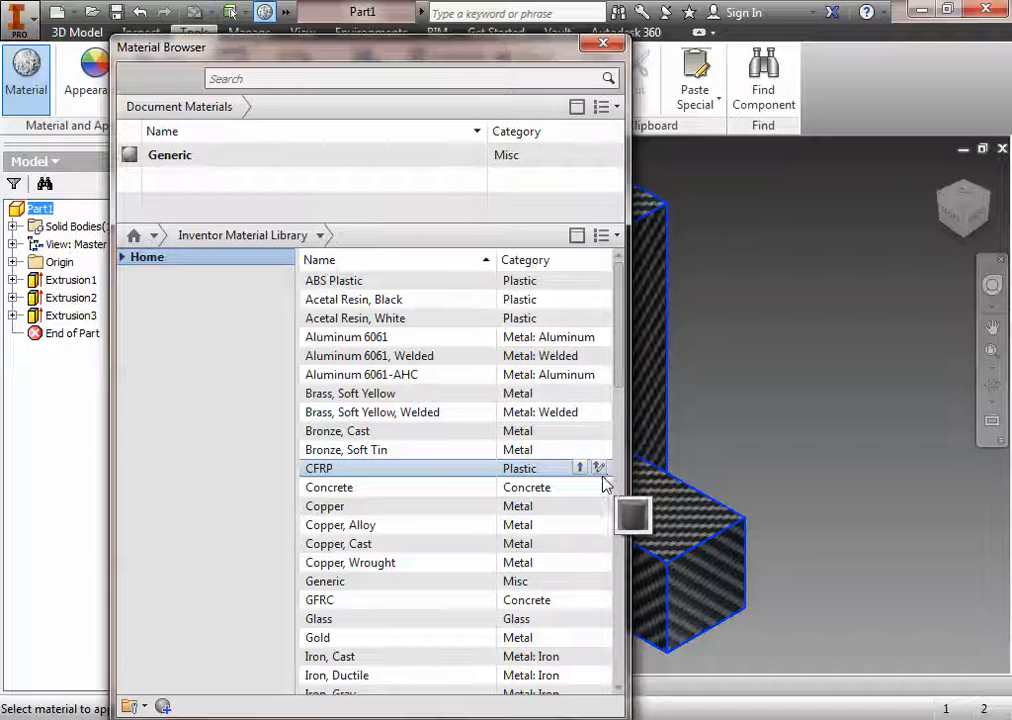
left_click_drag(618, 328, 618, 625)
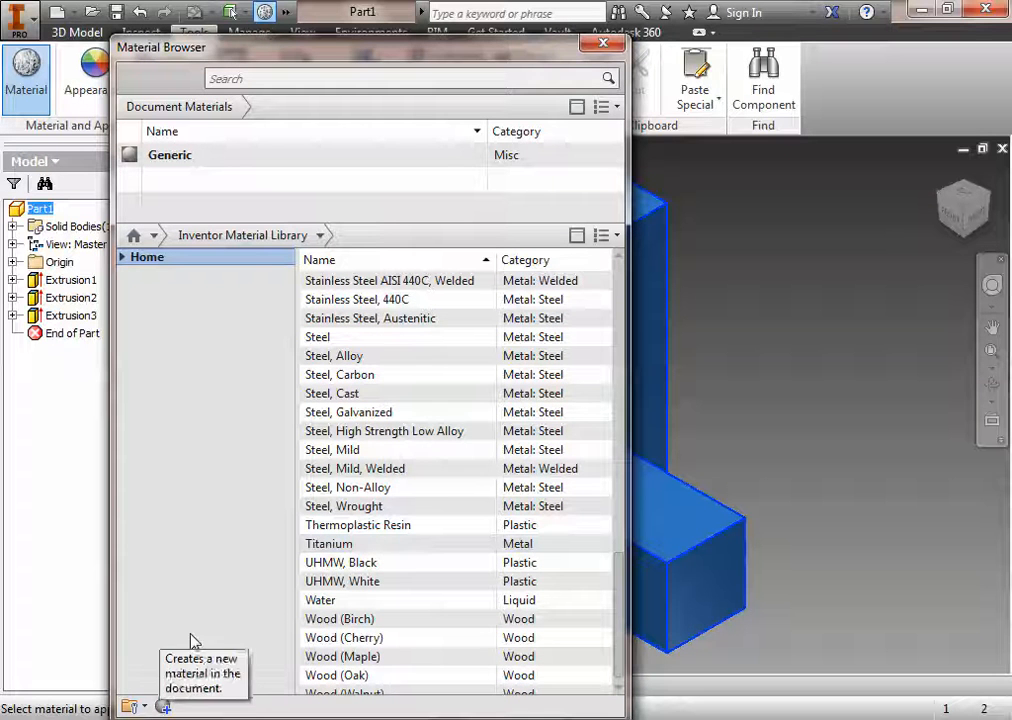
left_click(163, 706)
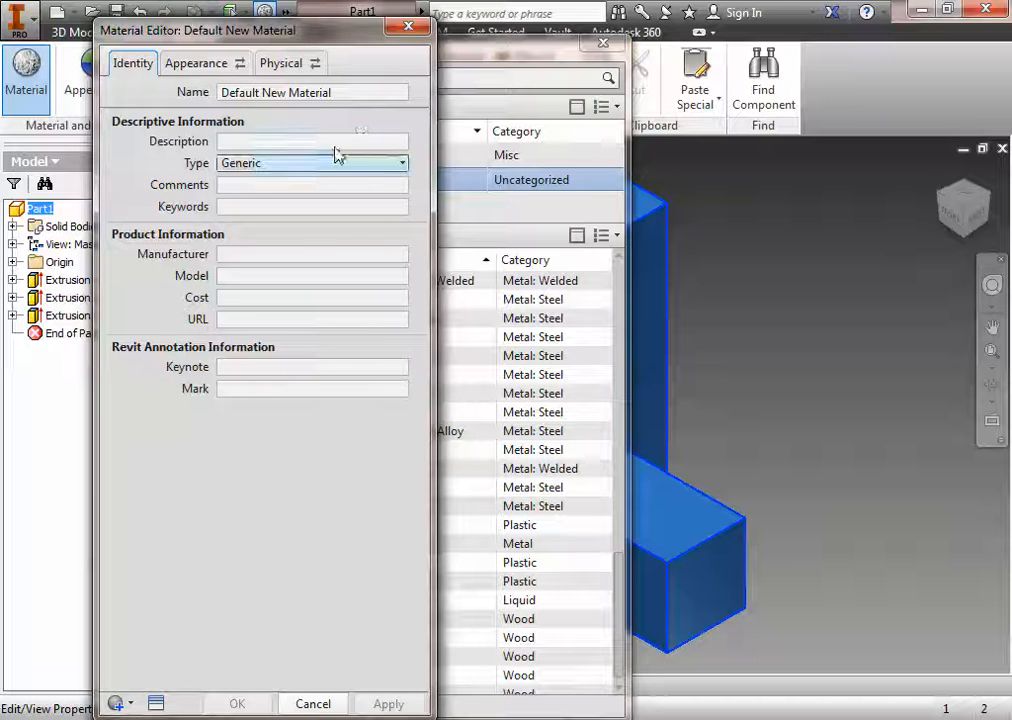
left_click(360, 96)
key("ctrl+a")
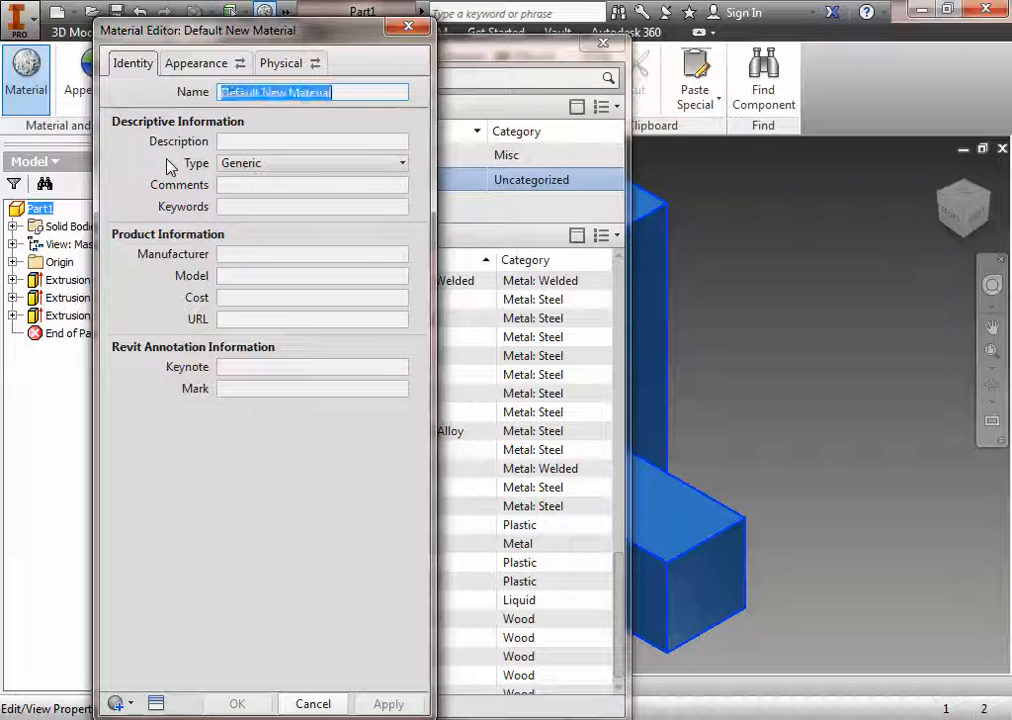
type("Hardwood Puzzle")
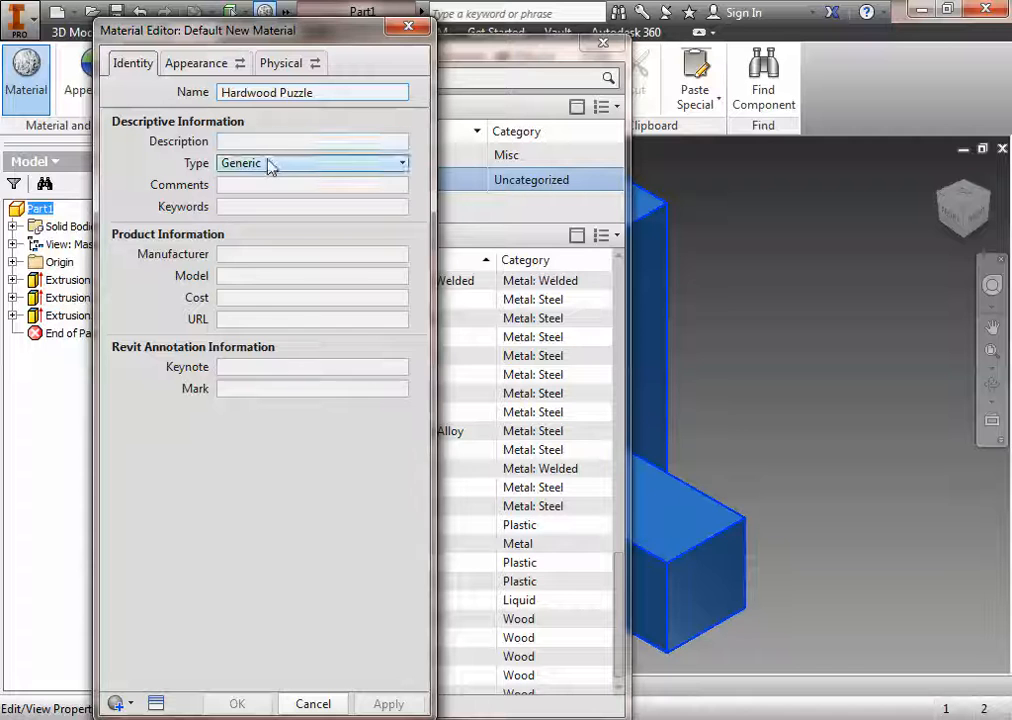
left_click(400, 166)
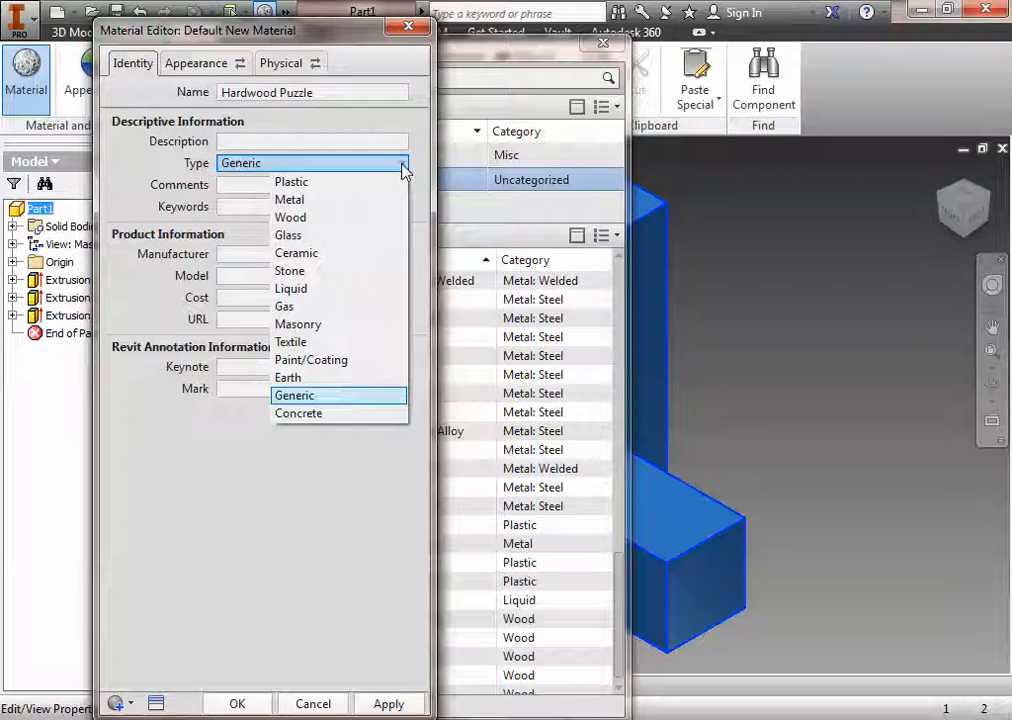
left_click(292, 218)
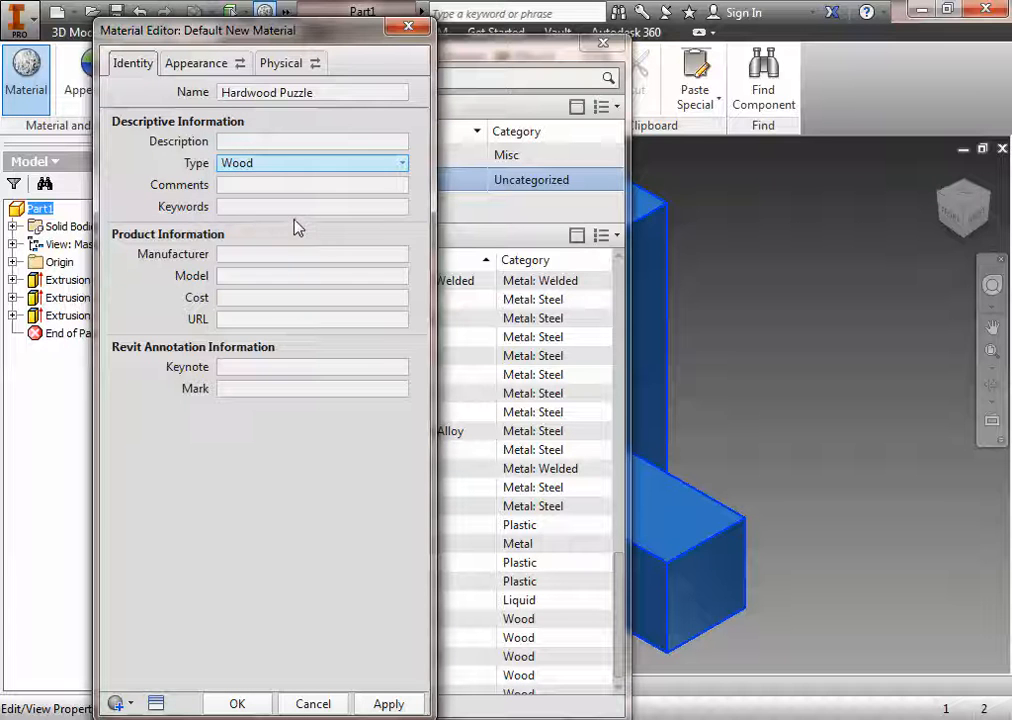
Step: Set the new material's generic appearance color to pale yellow, RGB 255 255 128
left_click(158, 62)
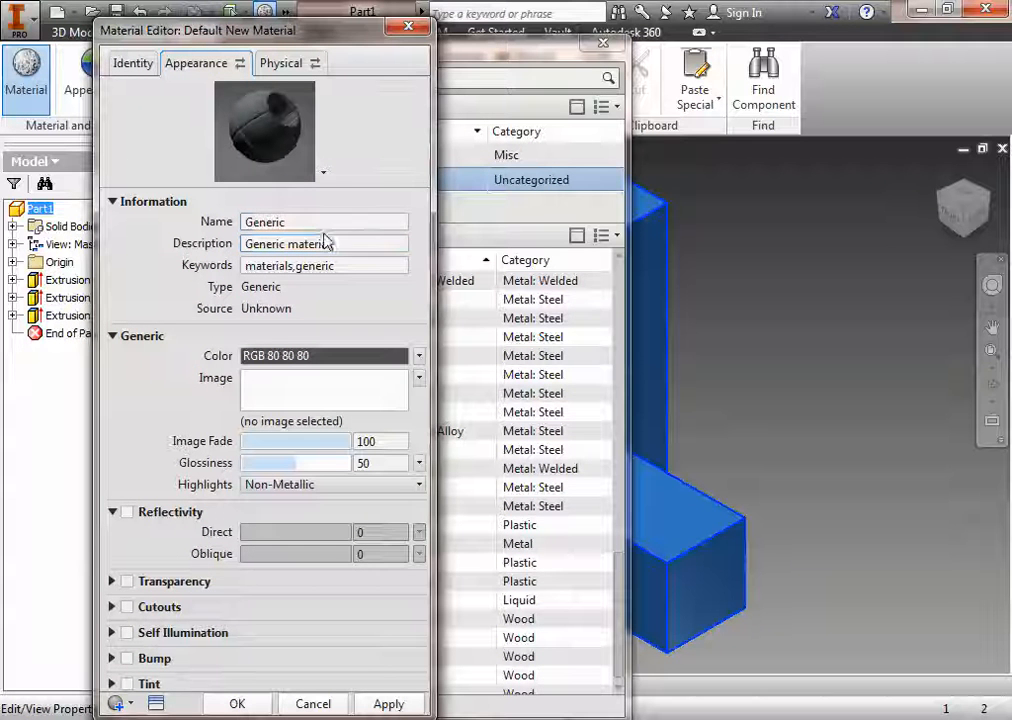
left_click(323, 172)
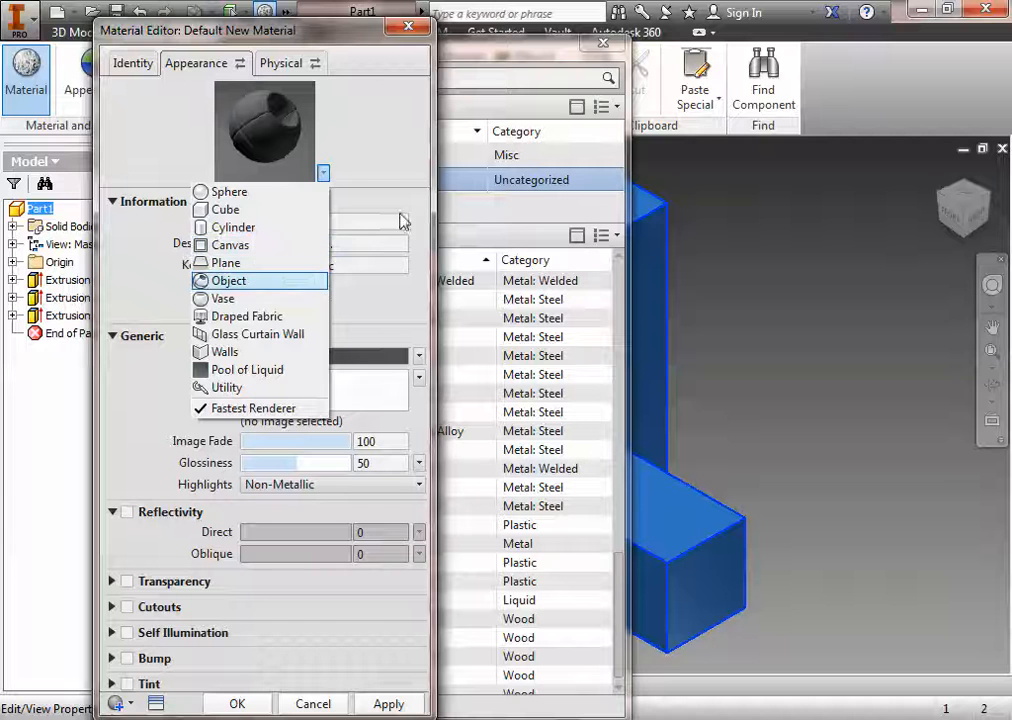
left_click(417, 117)
left_click(418, 355)
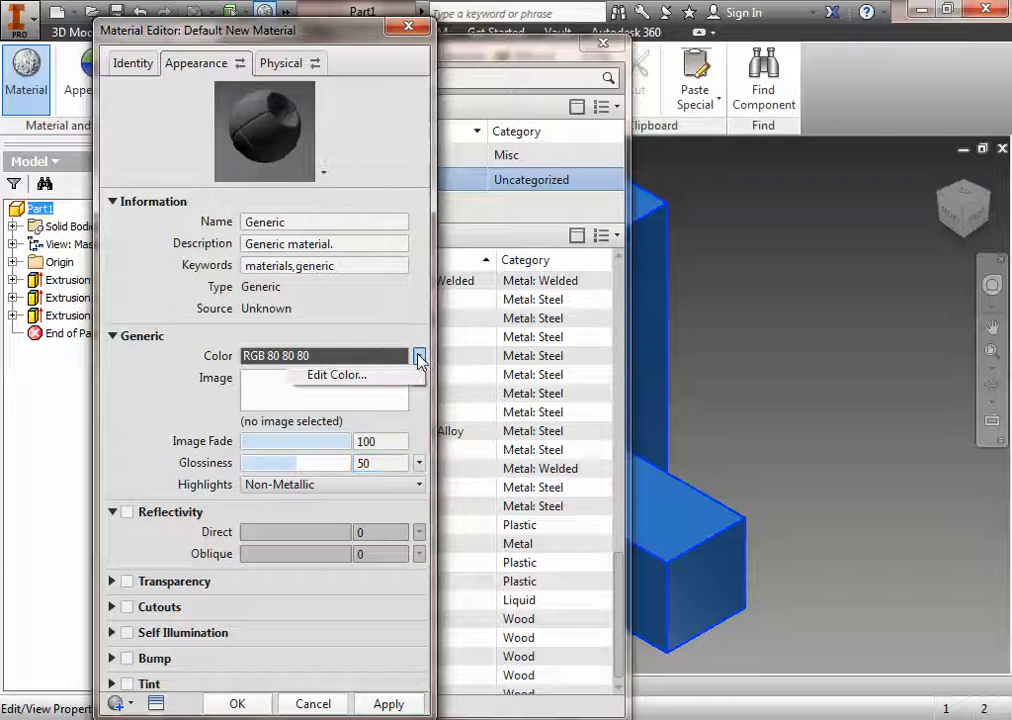
left_click(348, 376)
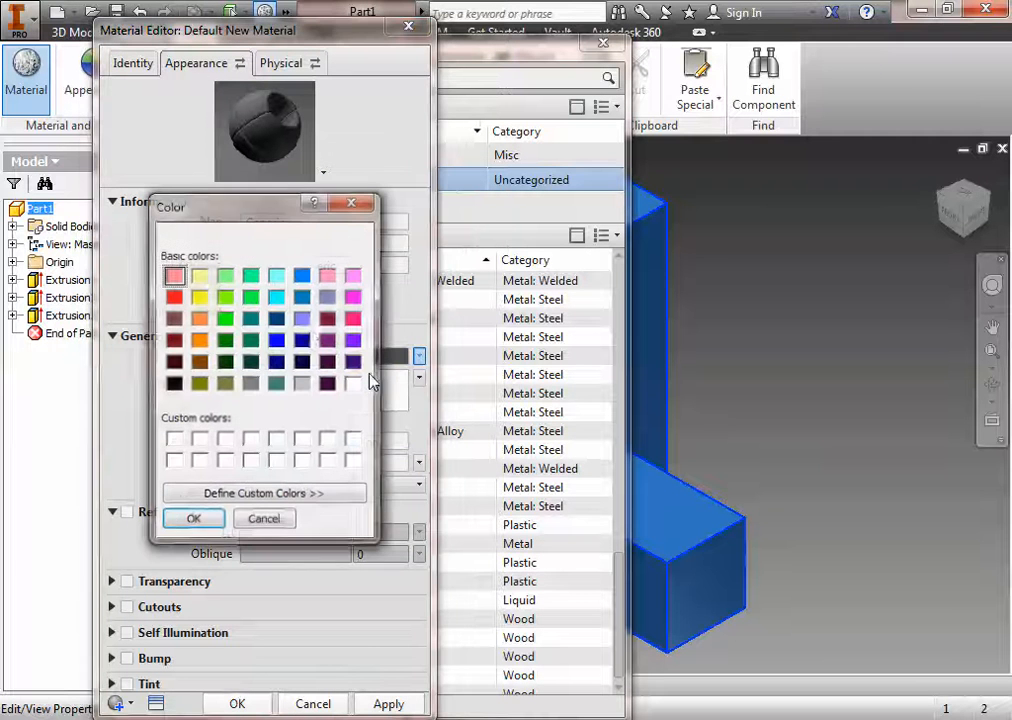
left_click(200, 275)
left_click(207, 523)
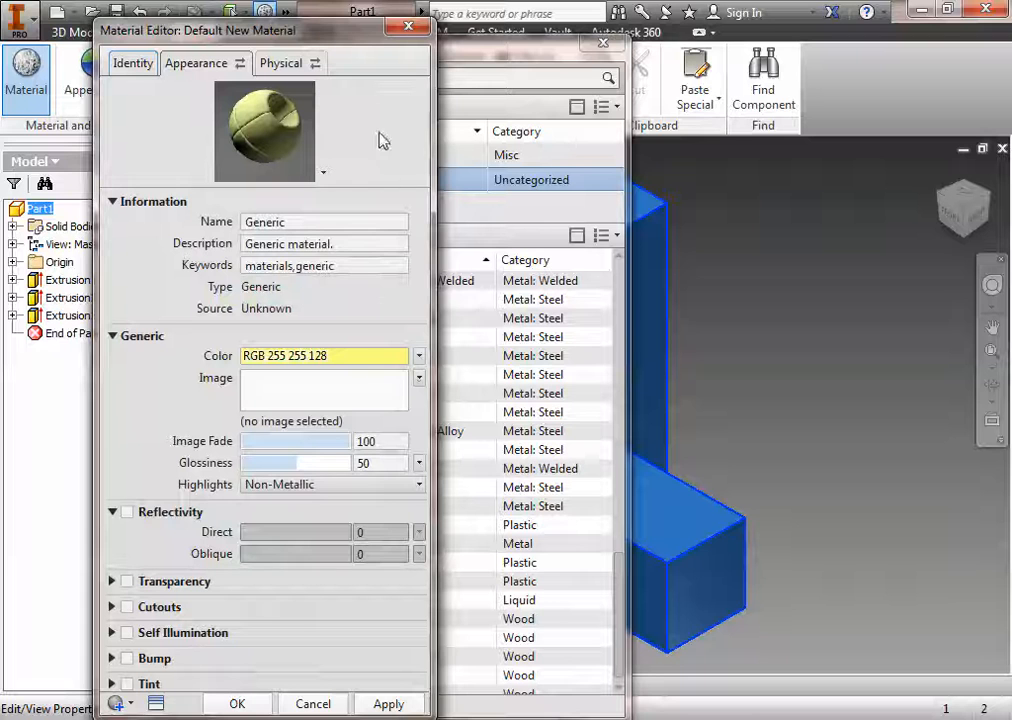
Step: Change the material's generic appearance color to bright yellow, RGB 255 255 0
left_click(418, 357)
left_click(373, 376)
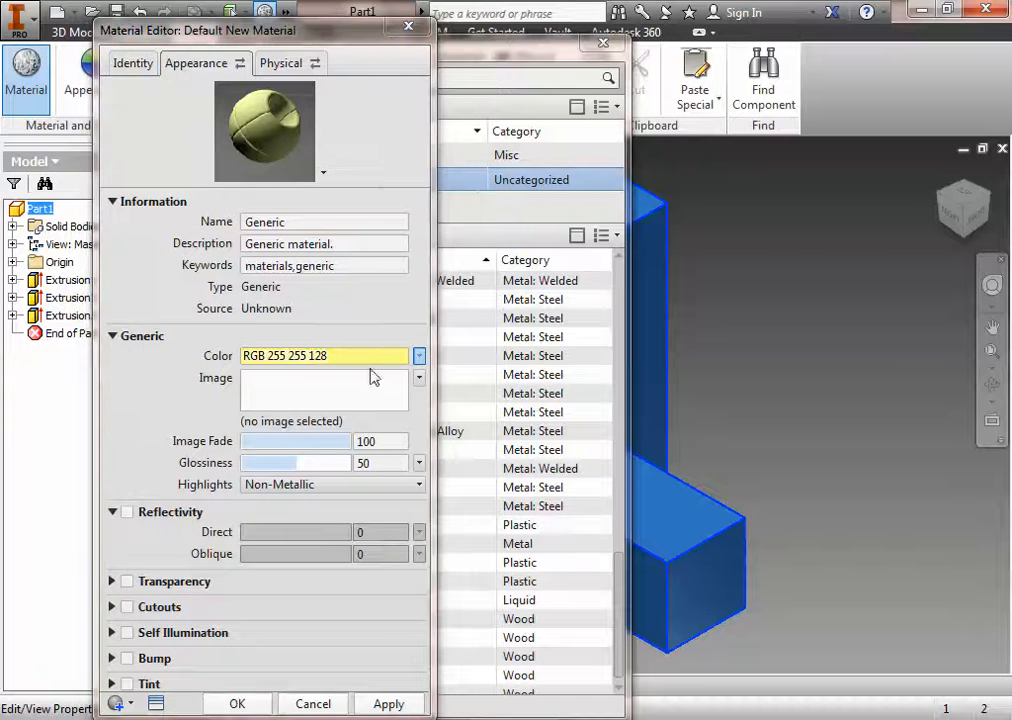
left_click(211, 520)
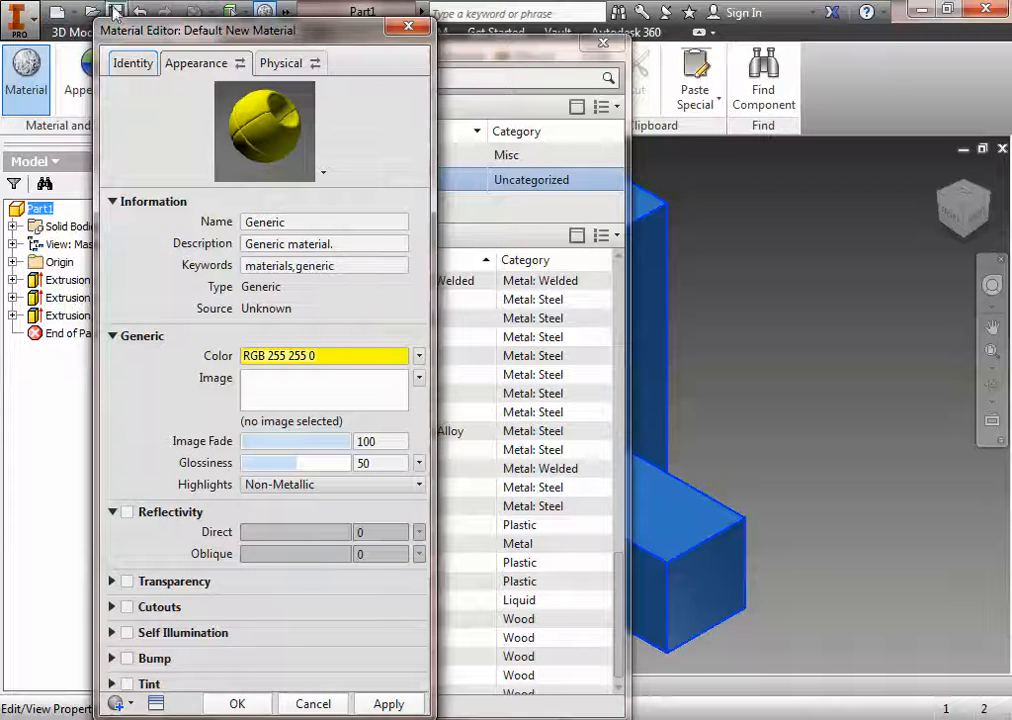
Step: Try out direct reflectivity on the material's appearance and turn reflectivity back off
left_click_drag(208, 40, 205, 25)
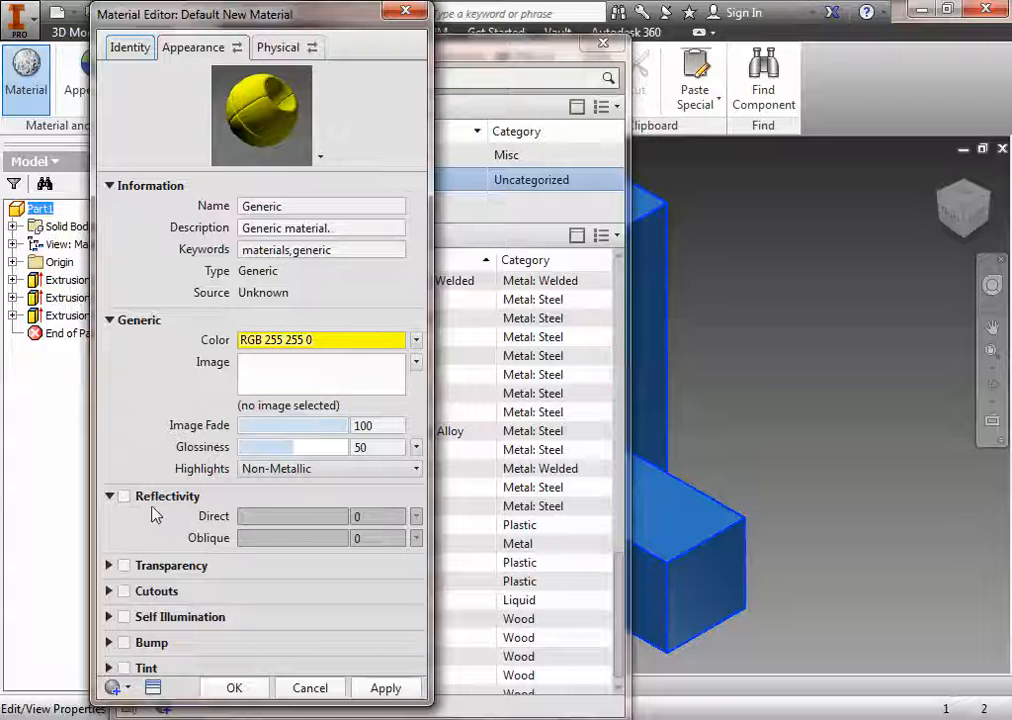
left_click(124, 497)
left_click_drag(293, 516, 271, 520)
left_click(124, 497)
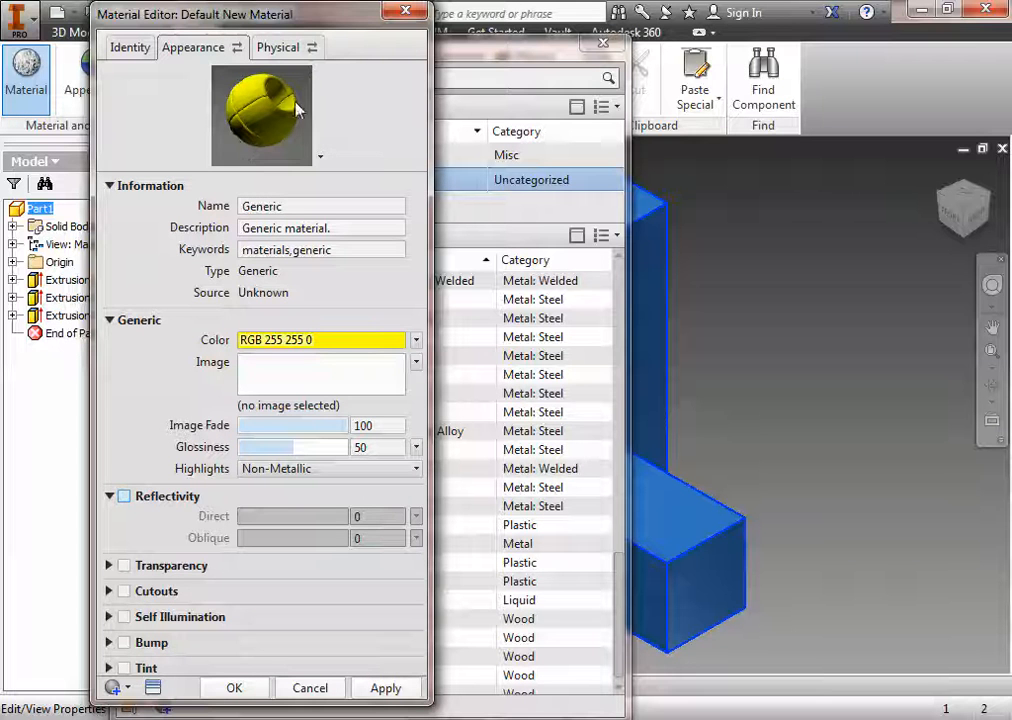
Step: Set the density in the new material's physical properties to 0.61 g/cm^3
left_click(278, 48)
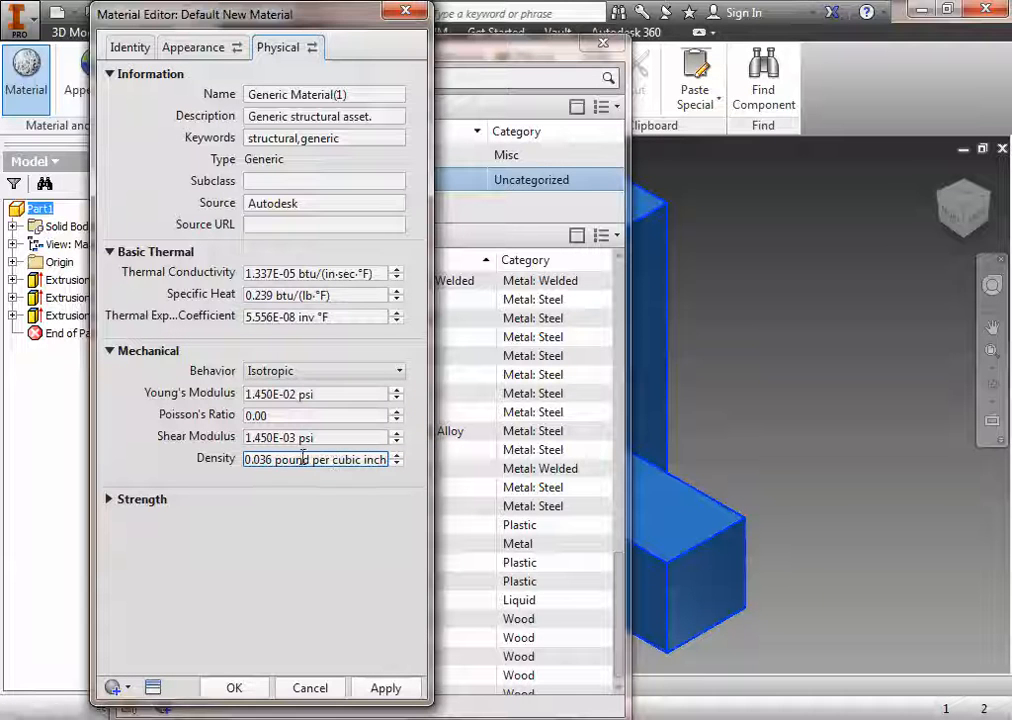
left_click_drag(248, 460, 447, 461)
left_click(447, 461)
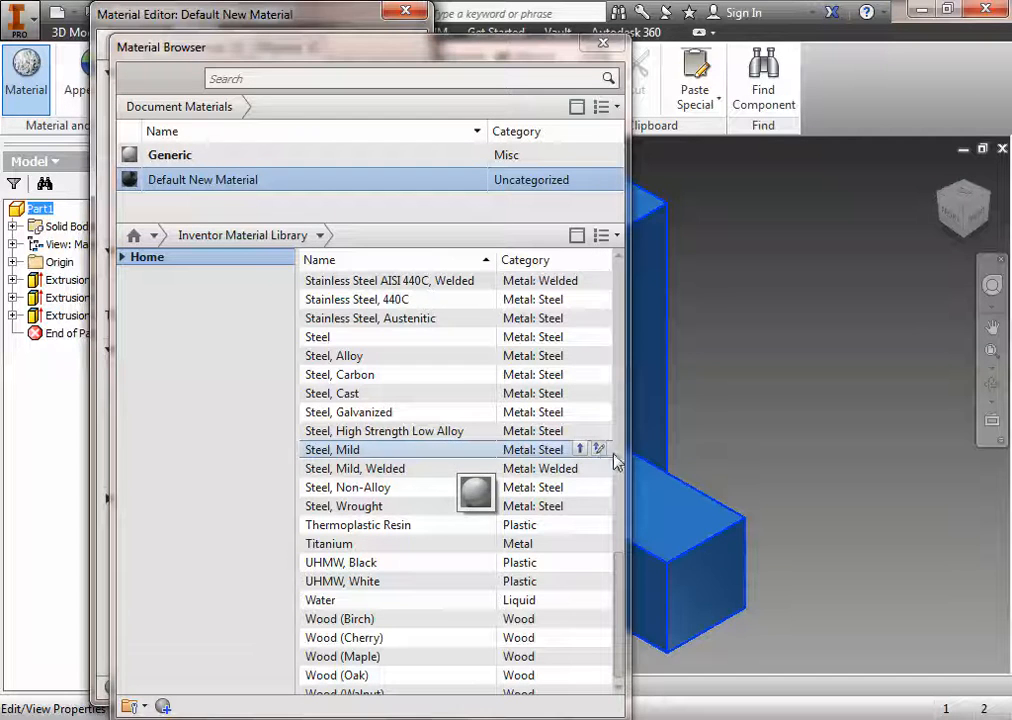
double_click(222, 177)
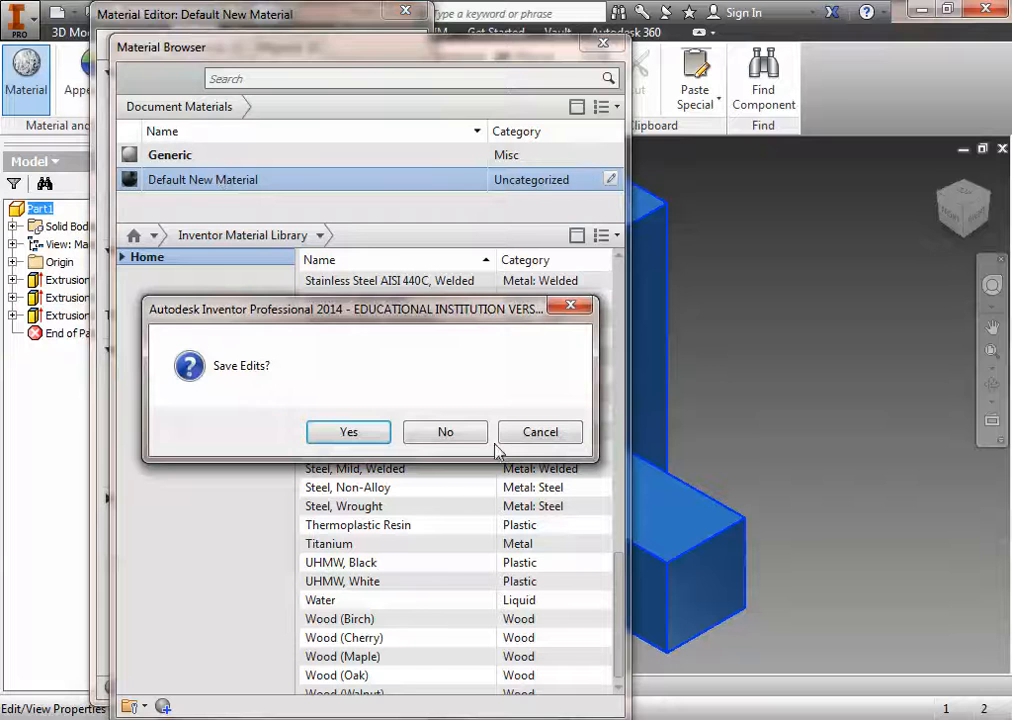
left_click(524, 436)
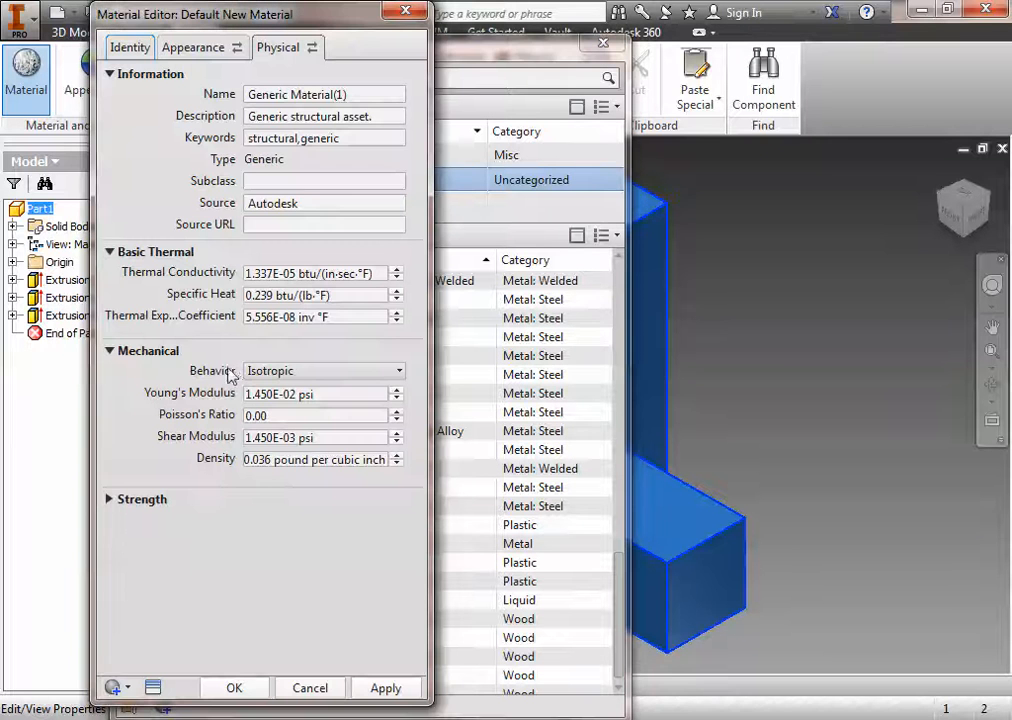
left_click(264, 459)
left_click(271, 460)
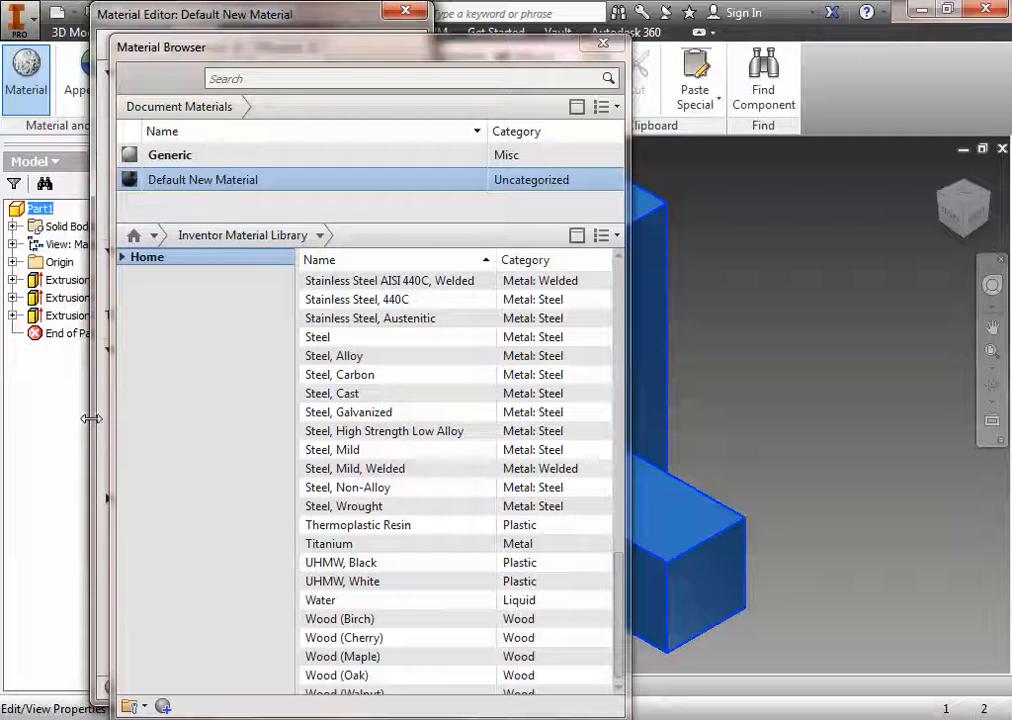
left_click(110, 428)
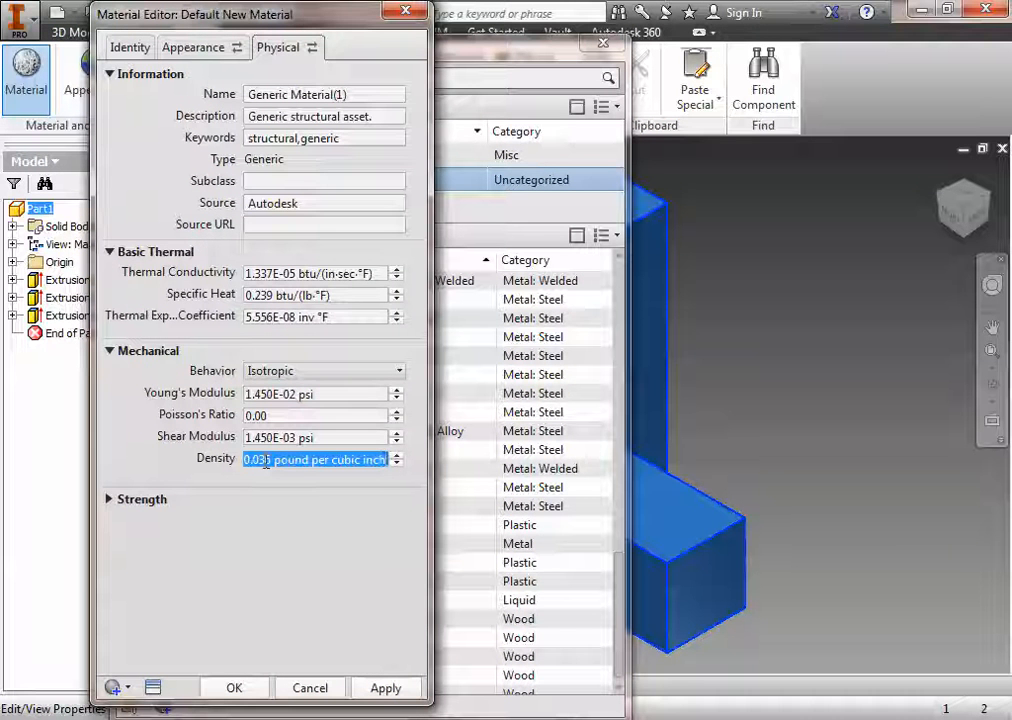
type("0.61 g")
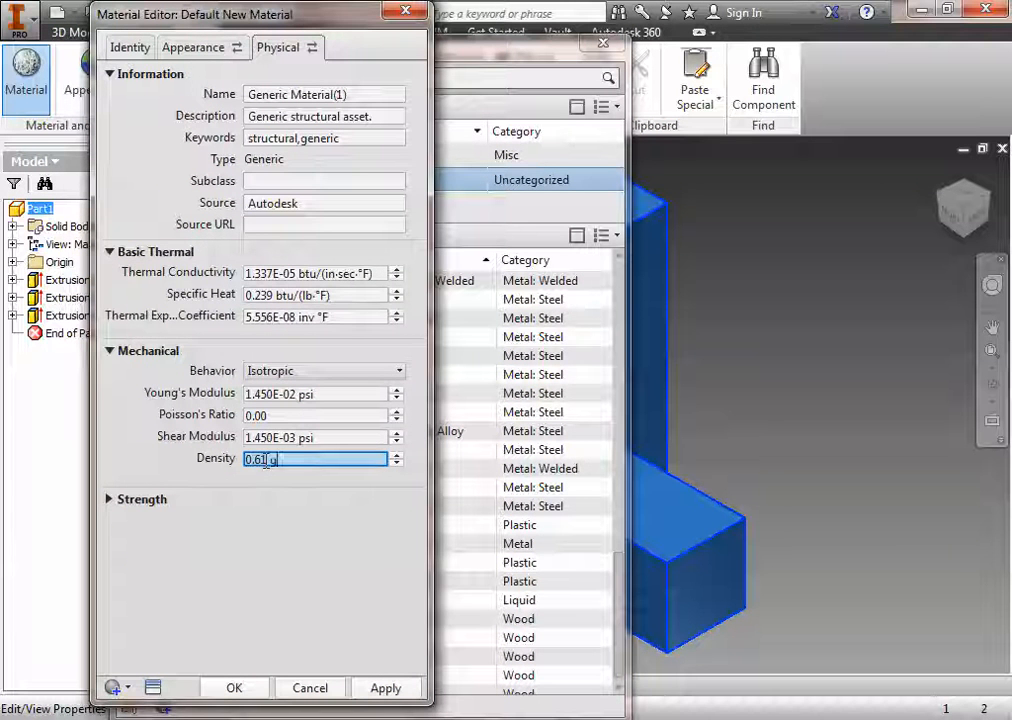
type("/cm^3")
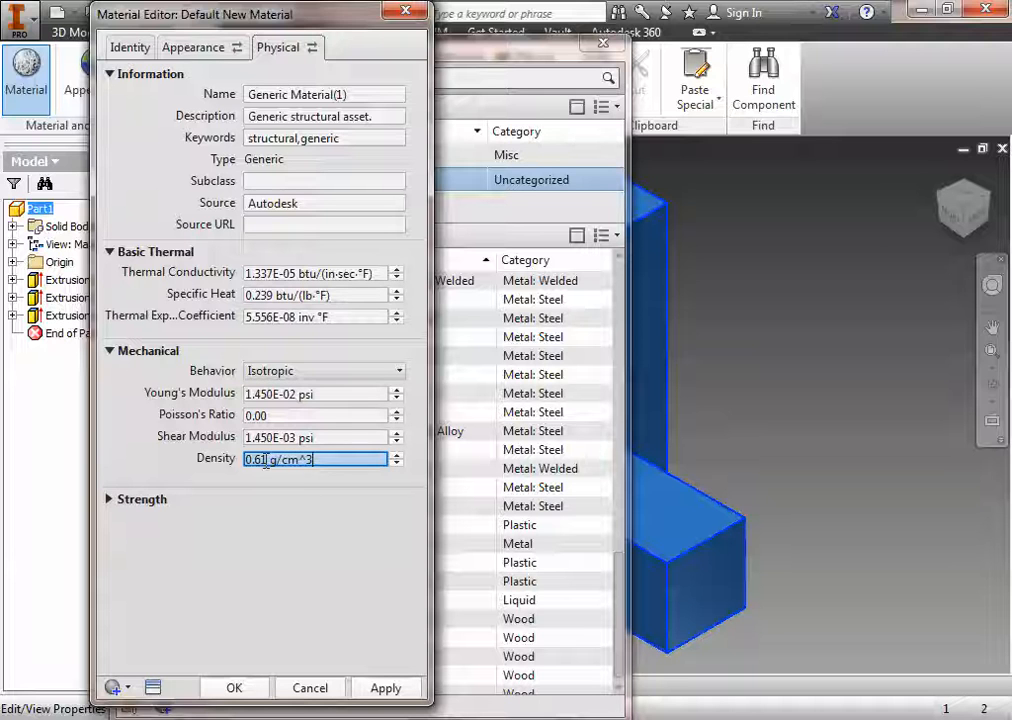
key("Return")
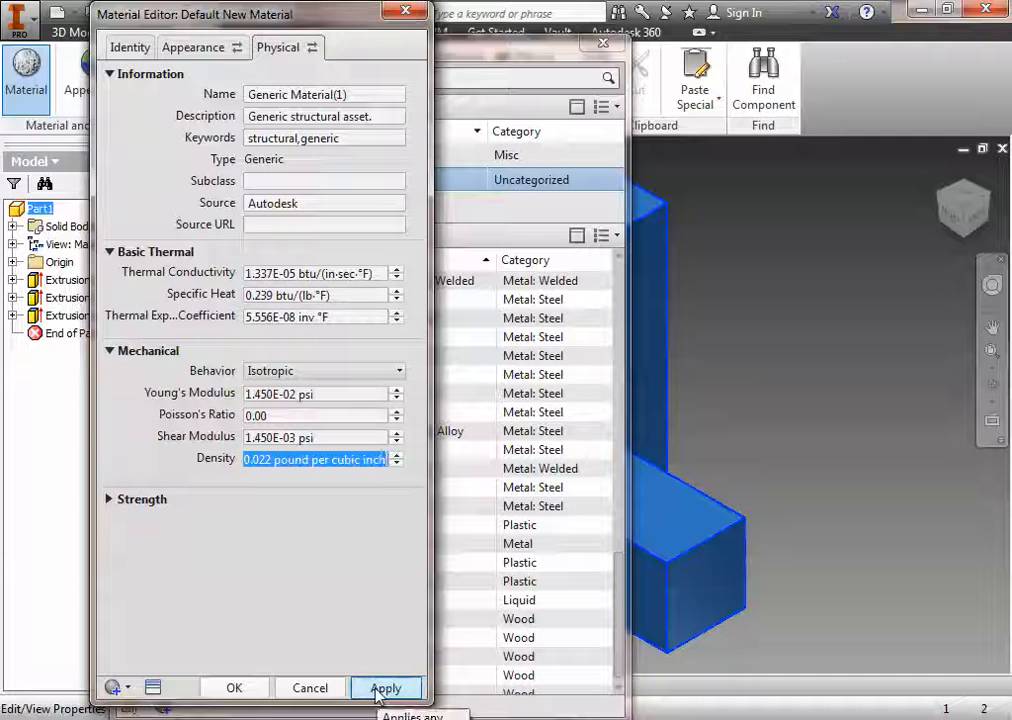
Step: Name the physical asset "Hardwood Puzzle", apply the material edits and close the Material Editor
left_click(358, 95)
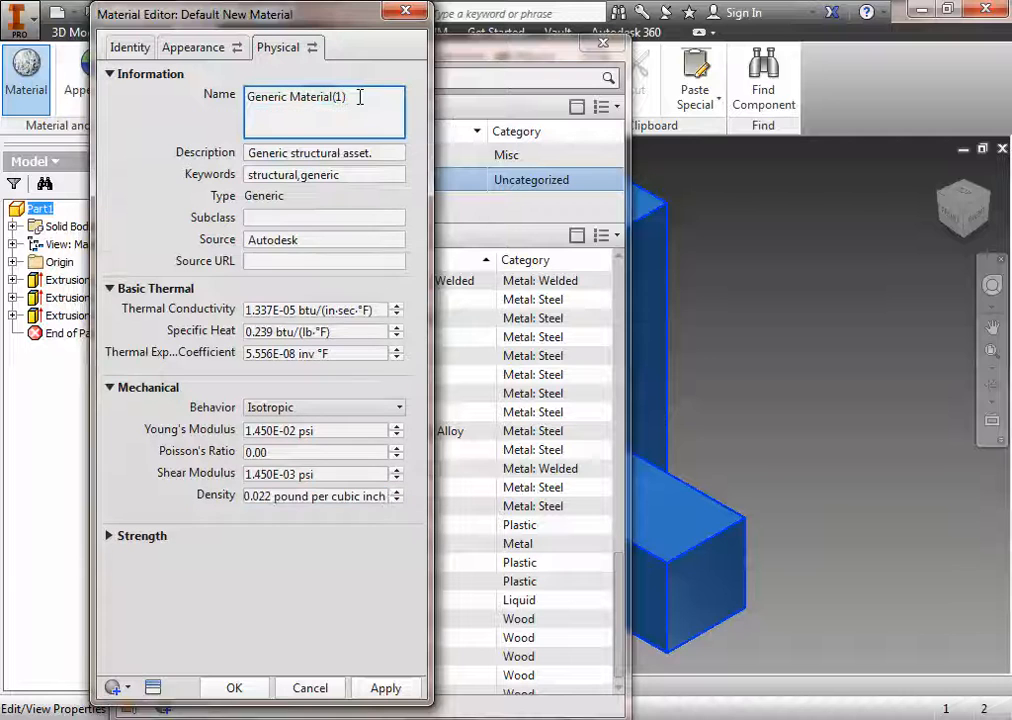
triple_click(360, 97)
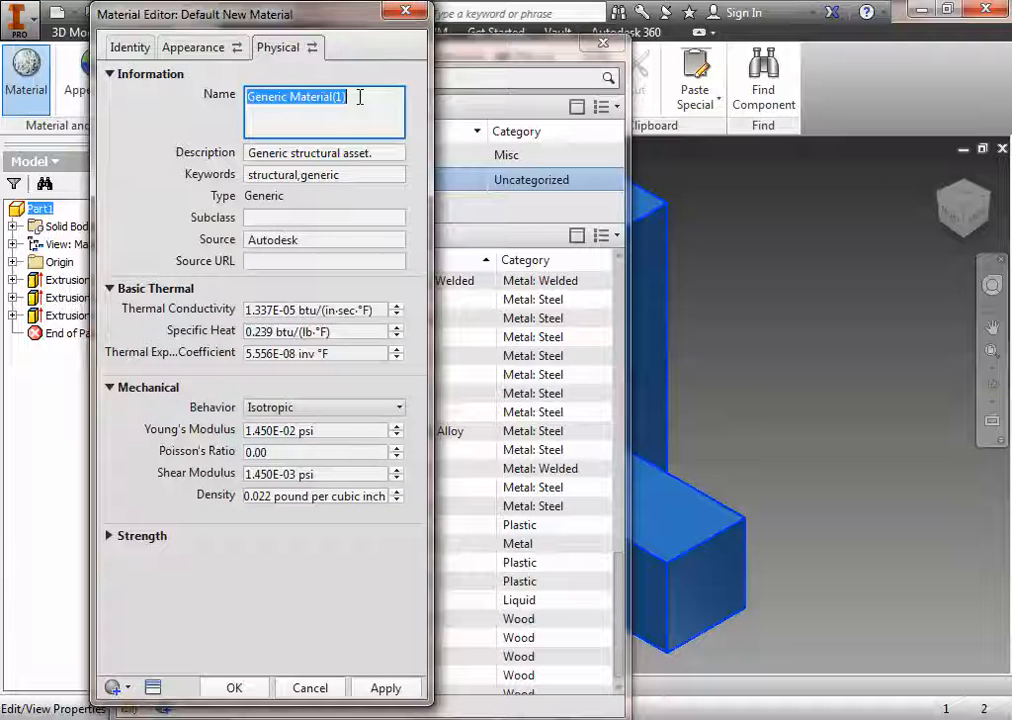
type("Hardwood ")
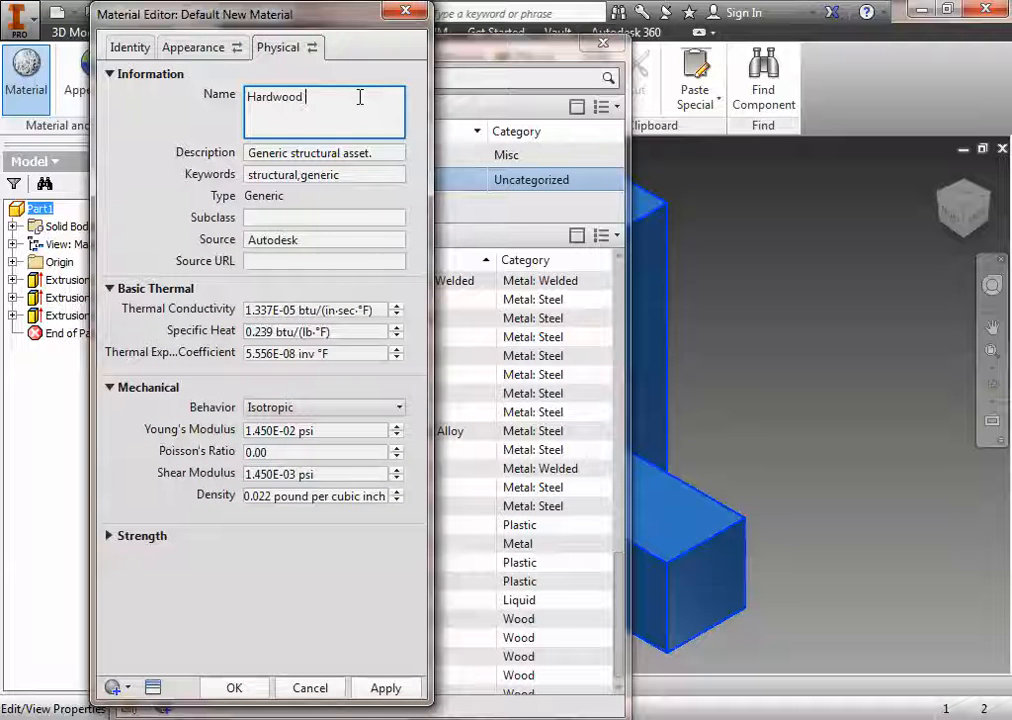
type("Puzzle")
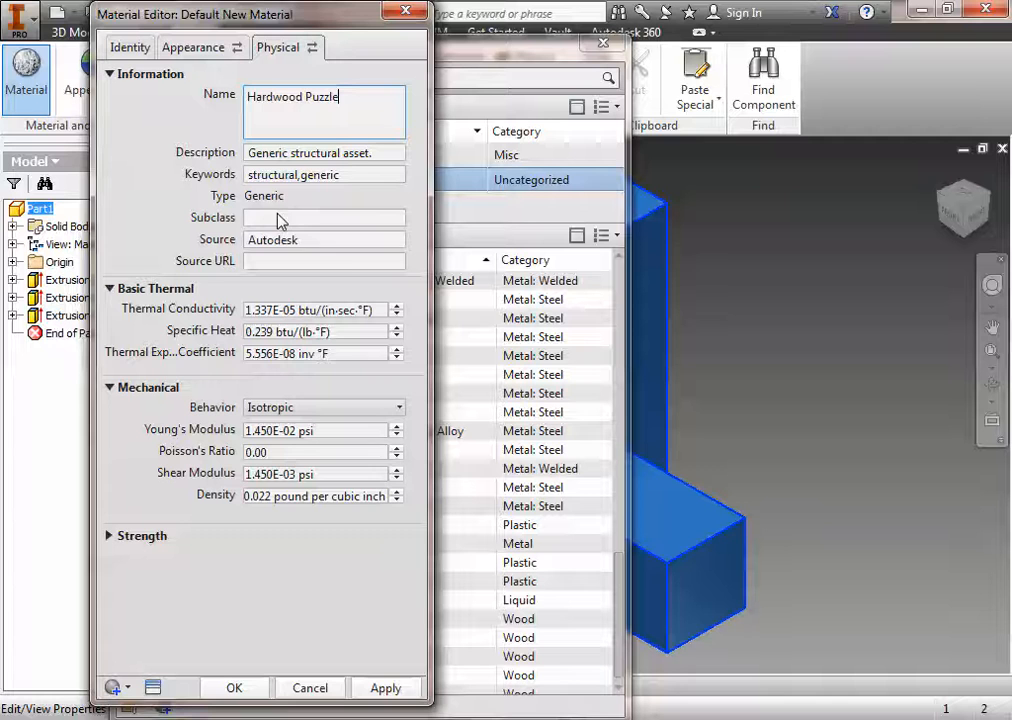
left_click(385, 690)
left_click(307, 688)
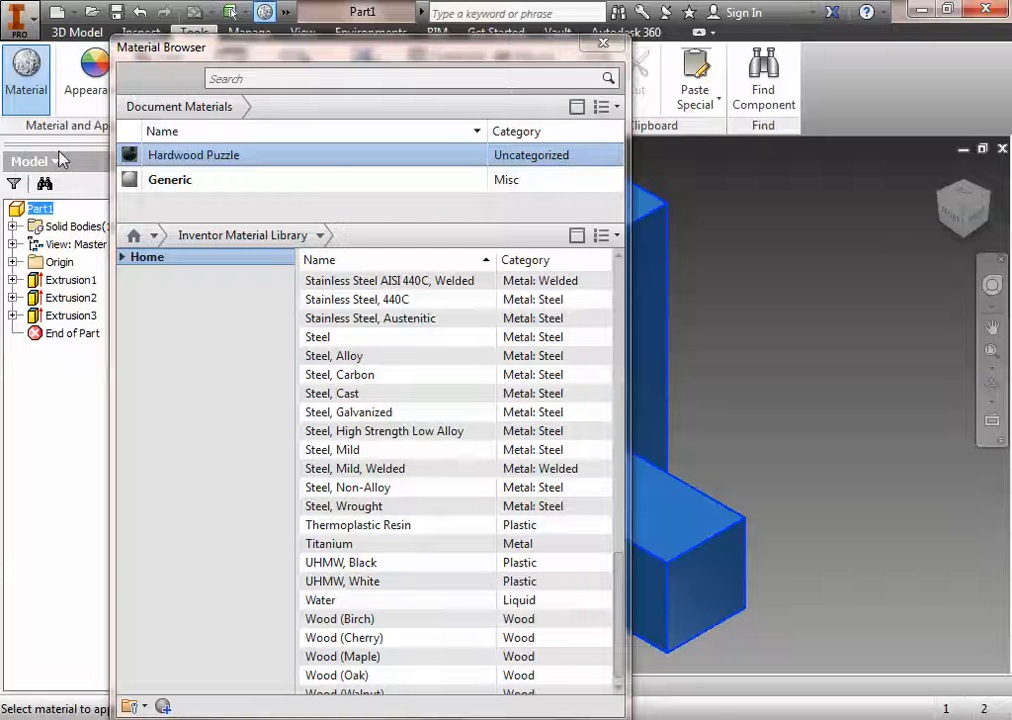
Step: Assign the Hardwood Puzzle document material to Part1 and close the Material Browser
right_click(293, 160)
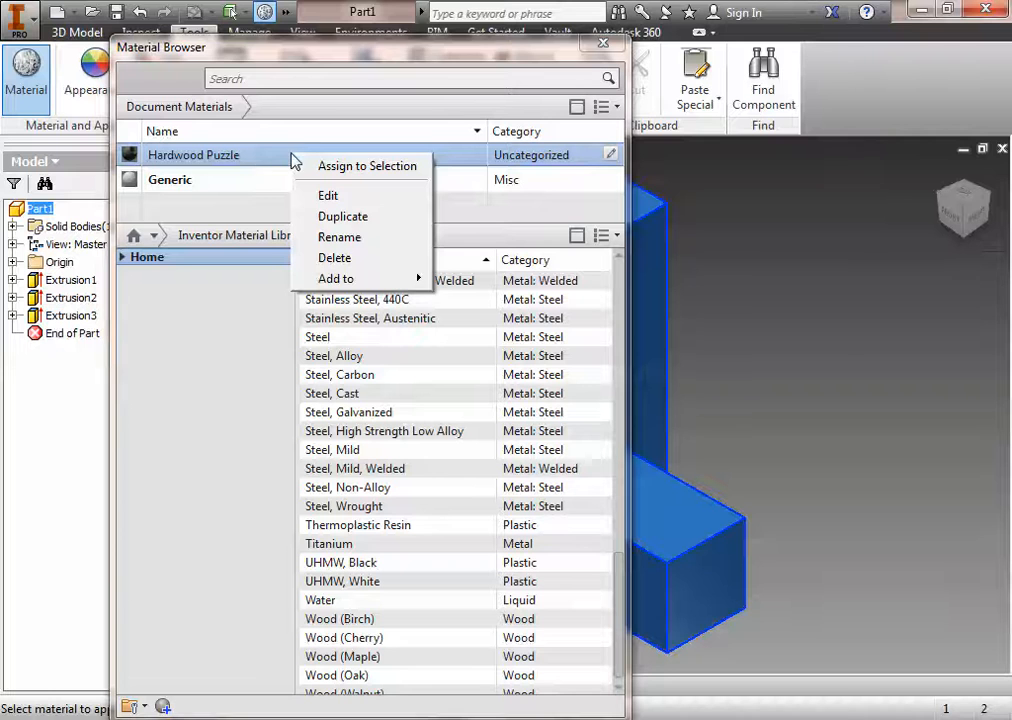
left_click(340, 161)
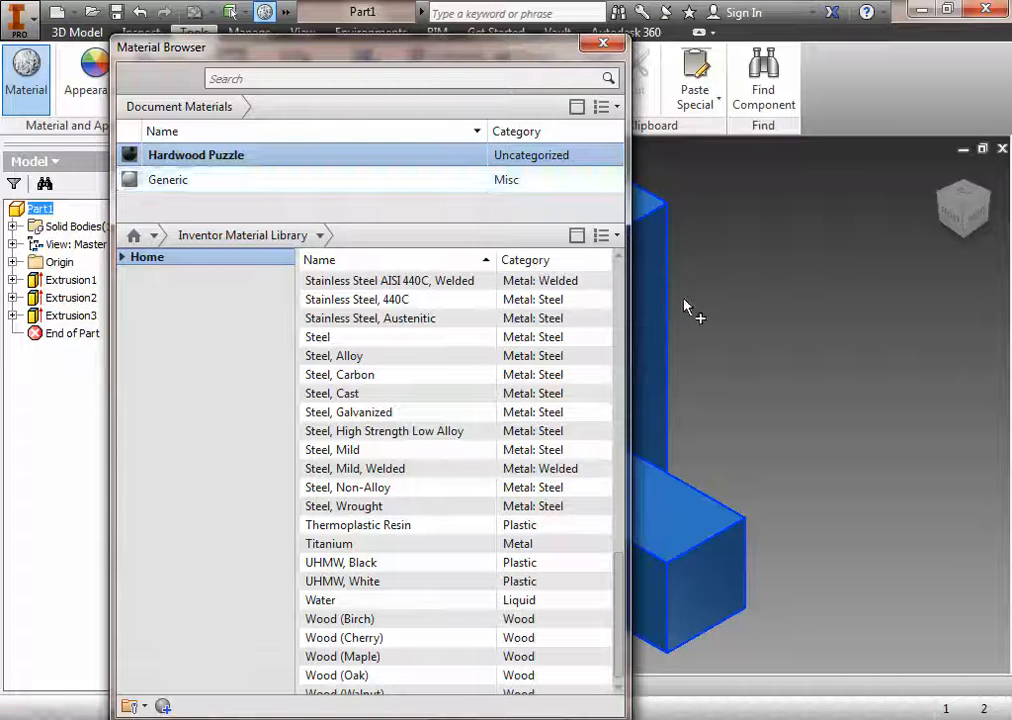
double_click(220, 160)
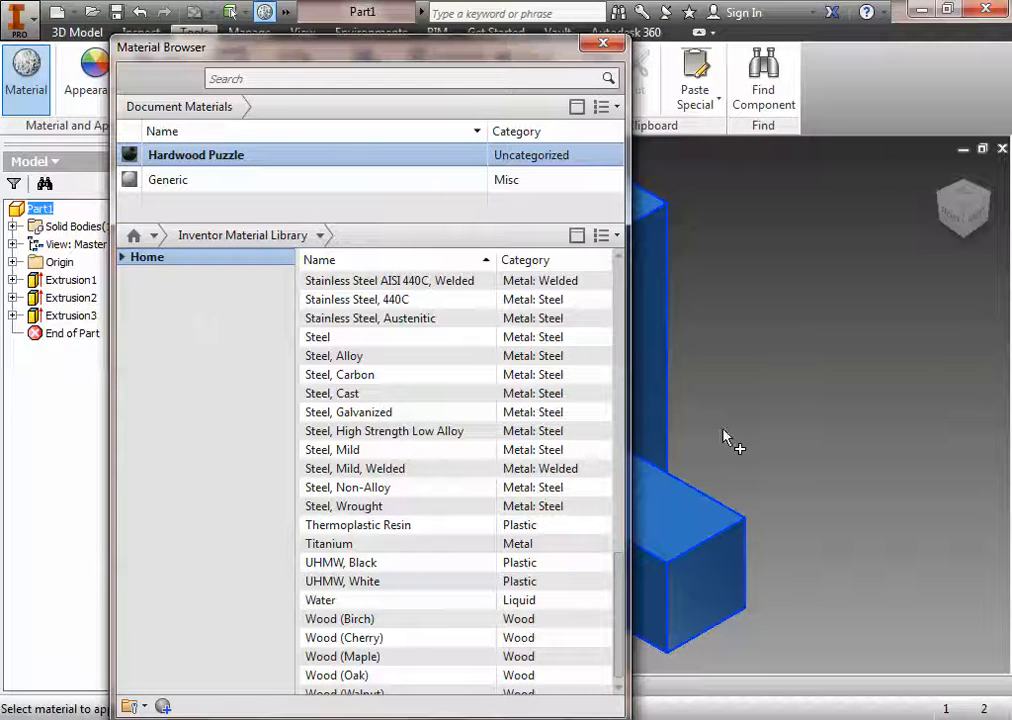
double_click(218, 180)
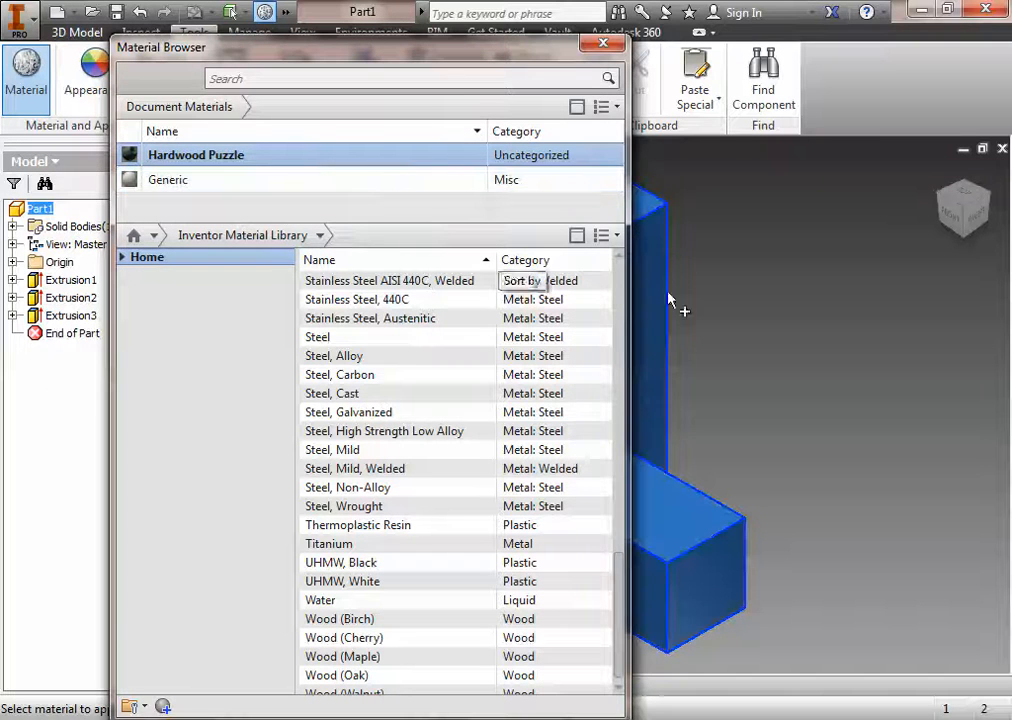
left_click(603, 43)
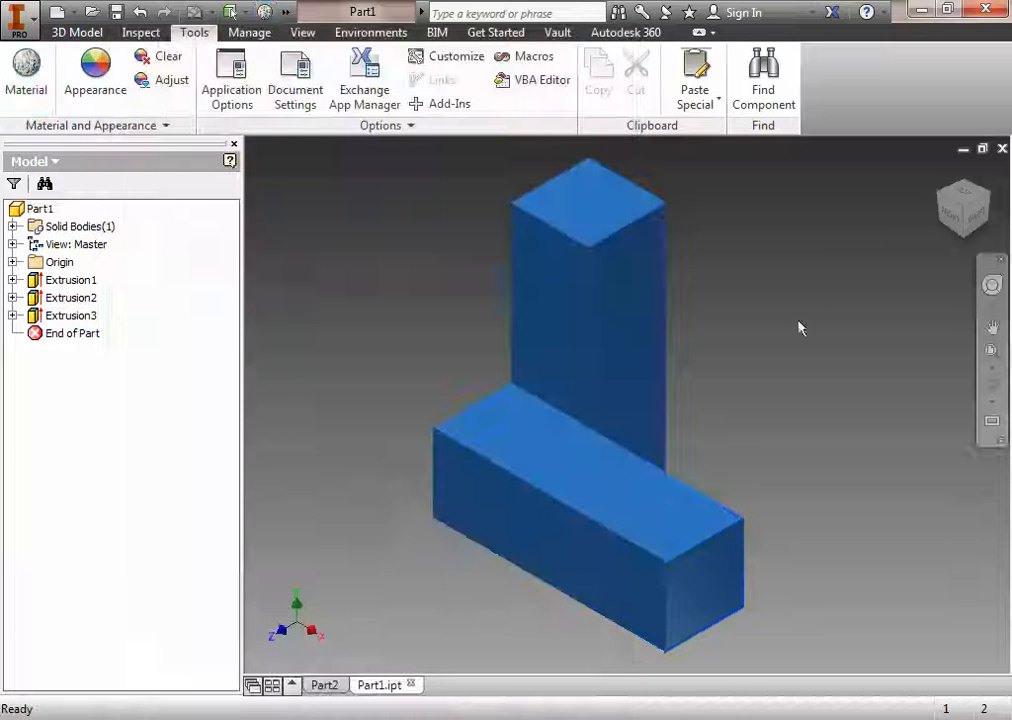
Step: Reopen the Material Browser, assign Hardwood Puzzle to the selected part again and close the browser
left_click(26, 72)
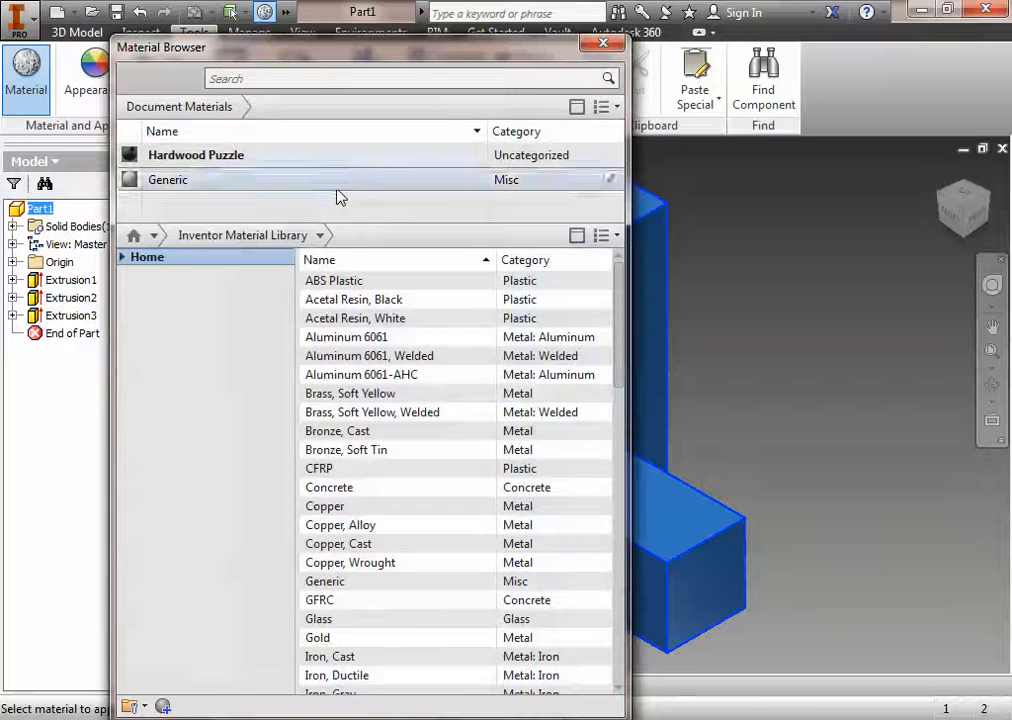
left_click(204, 163)
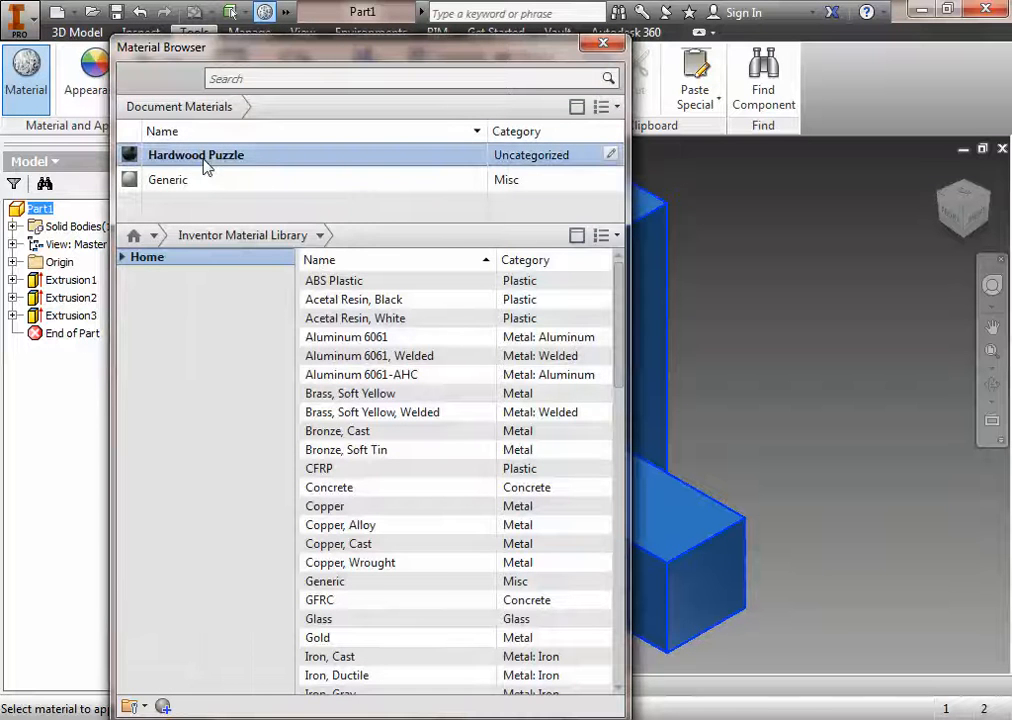
right_click(316, 160)
left_click(362, 168)
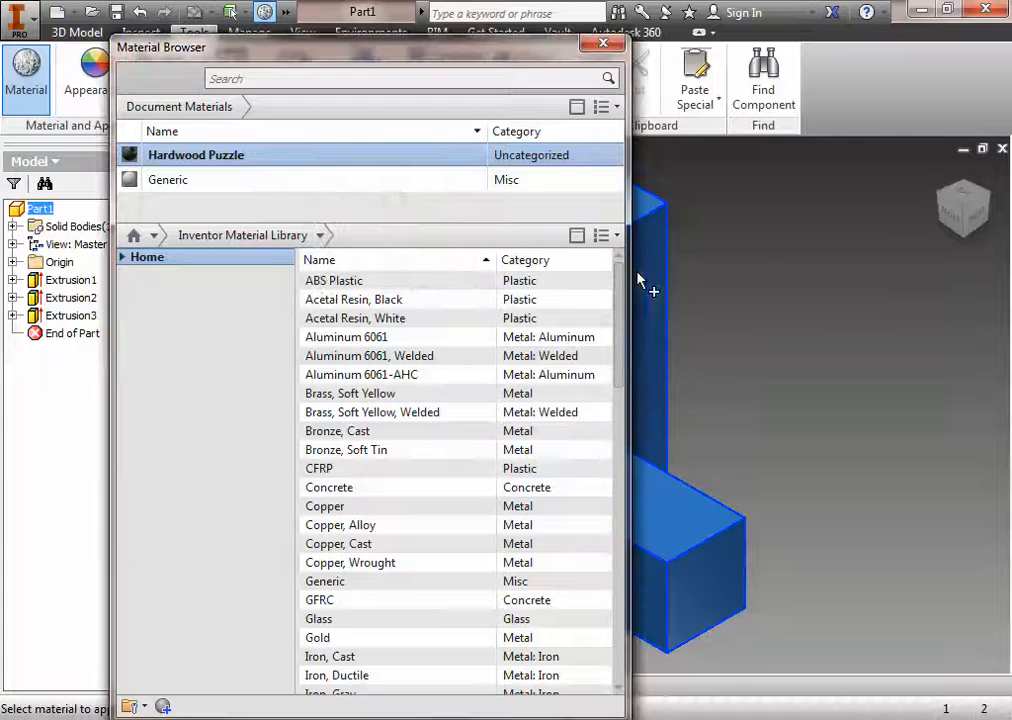
right_click(343, 158)
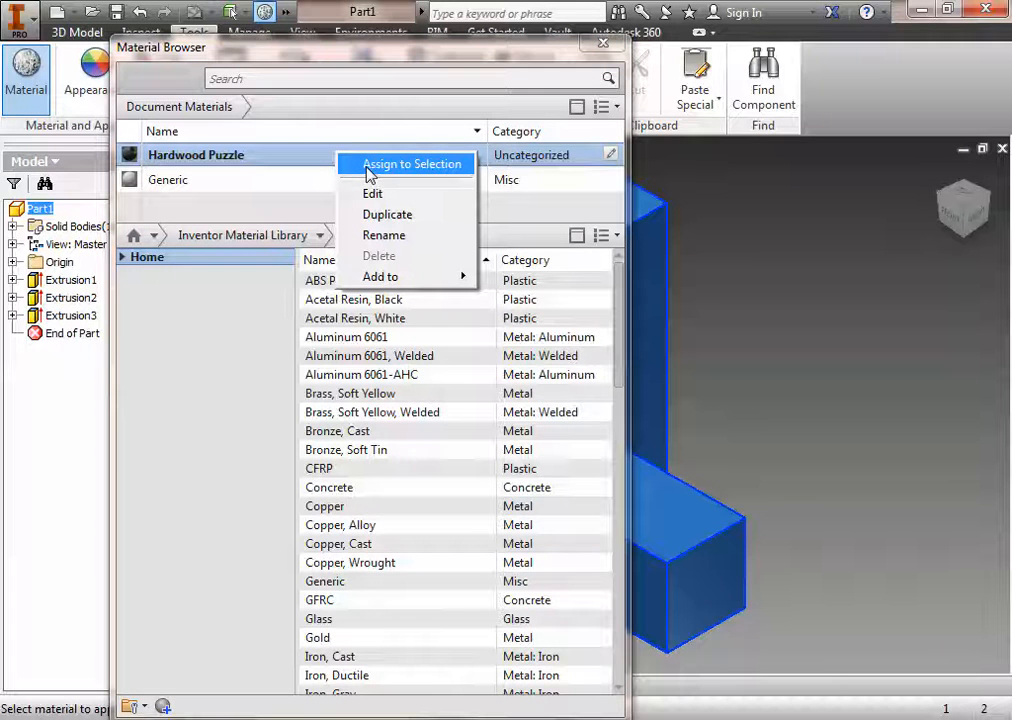
left_click(568, 229)
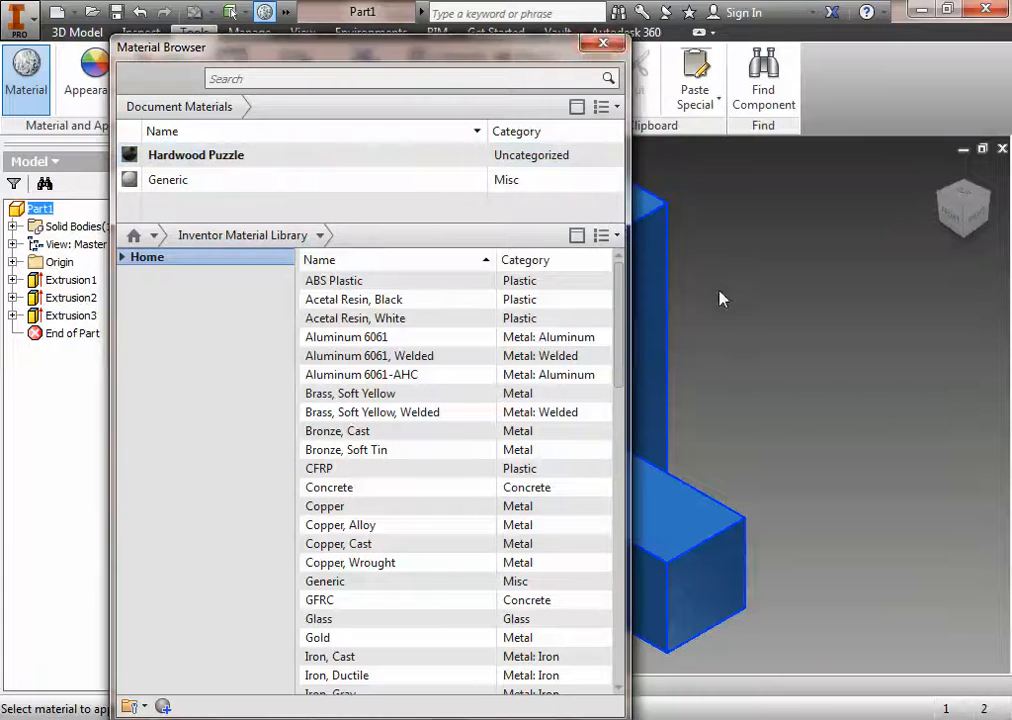
left_click(603, 43)
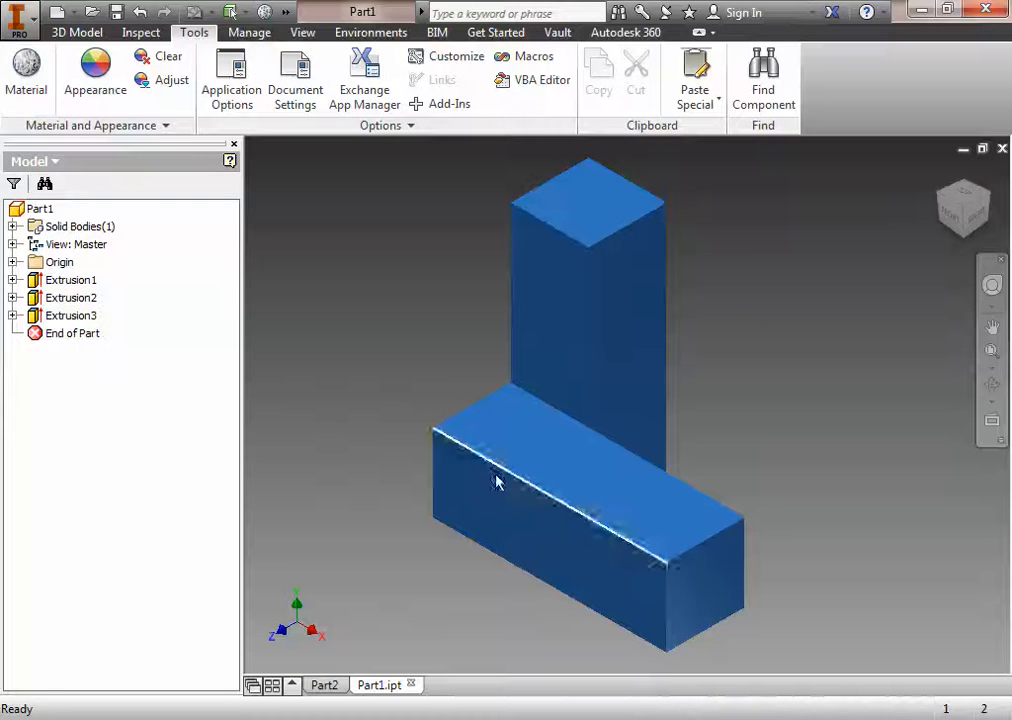
Step: Check the material and density in Part1's physical iProperties, close the dialog and clear the part selection
right_click(40, 208)
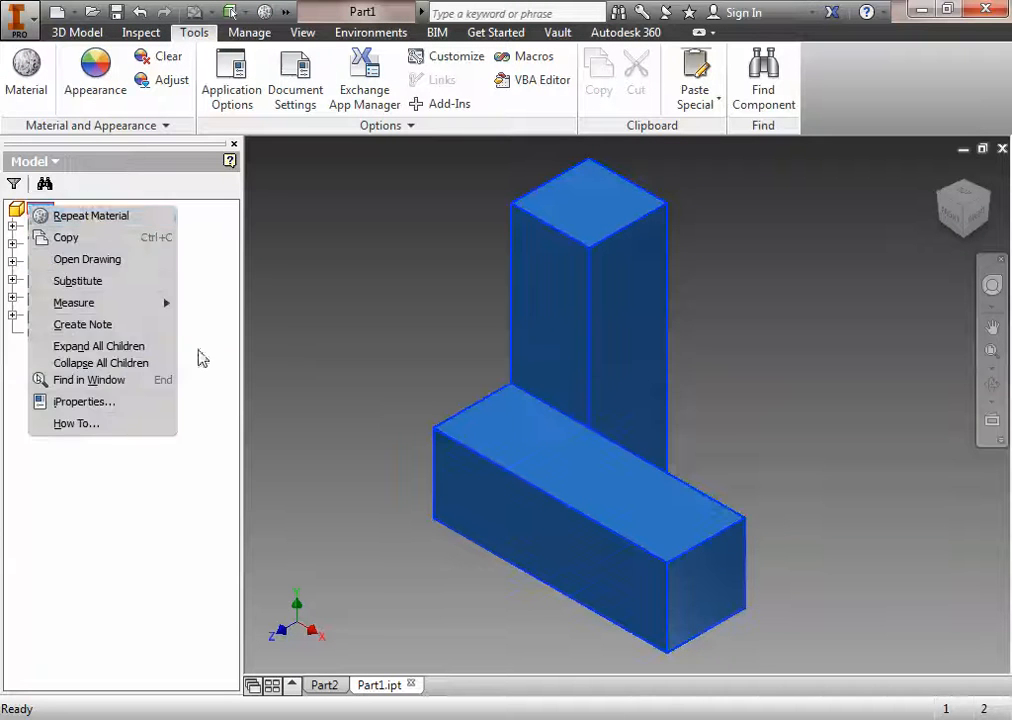
left_click(97, 404)
left_click(884, 152)
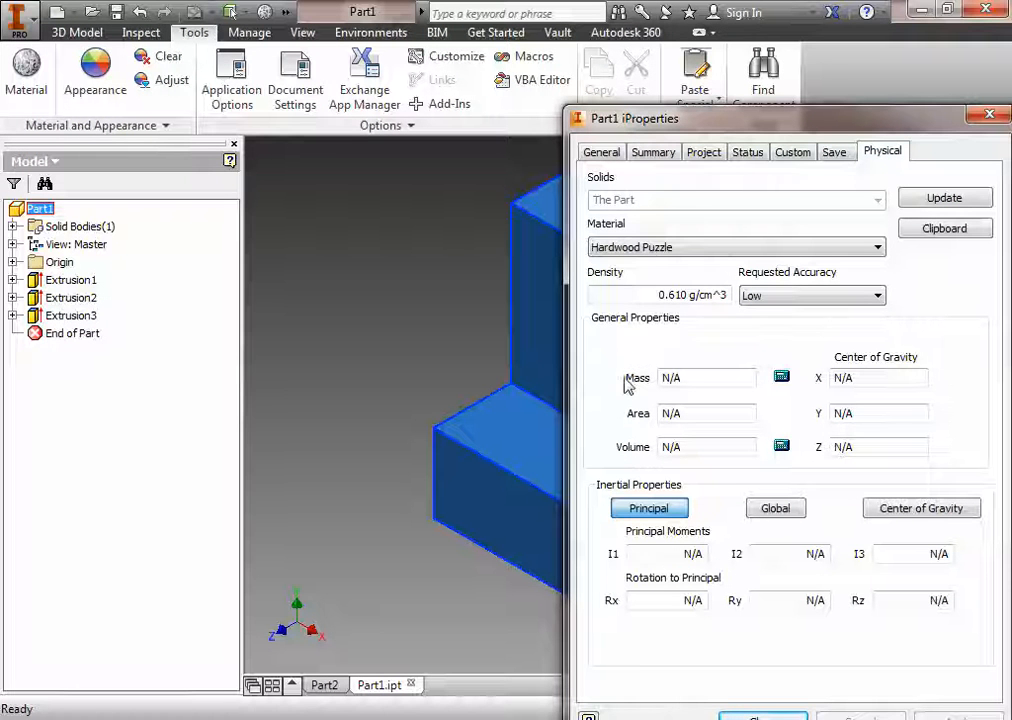
left_click(989, 114)
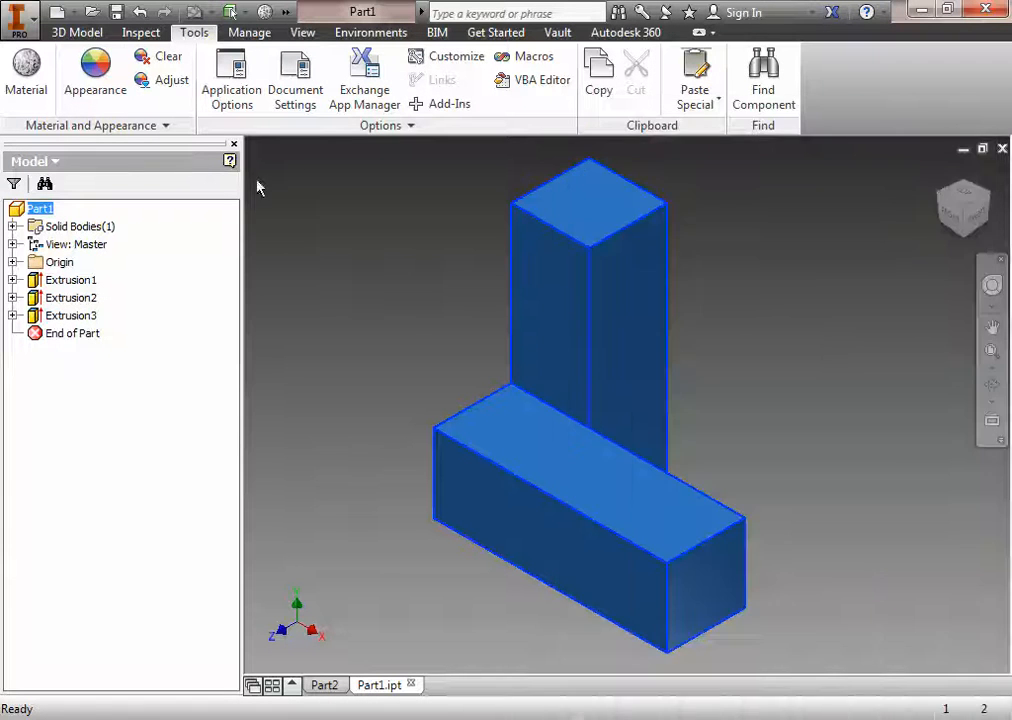
left_click(486, 312)
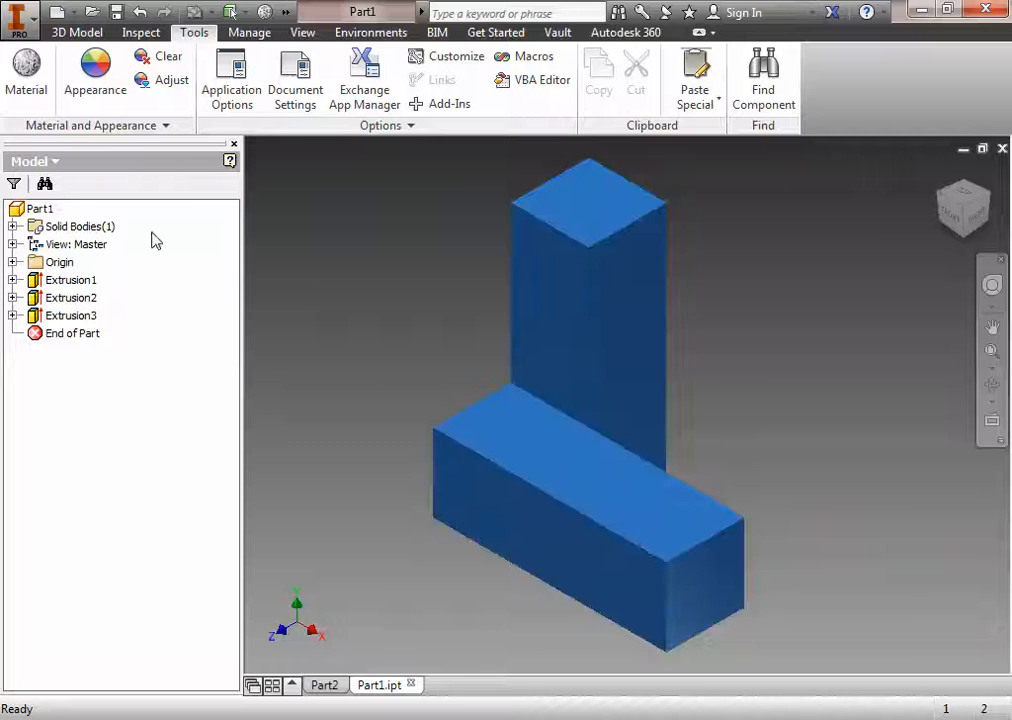
Step: Open Part1's physical iProperties again and update the calculated mass, area, volume and inertial properties
left_click(38, 210)
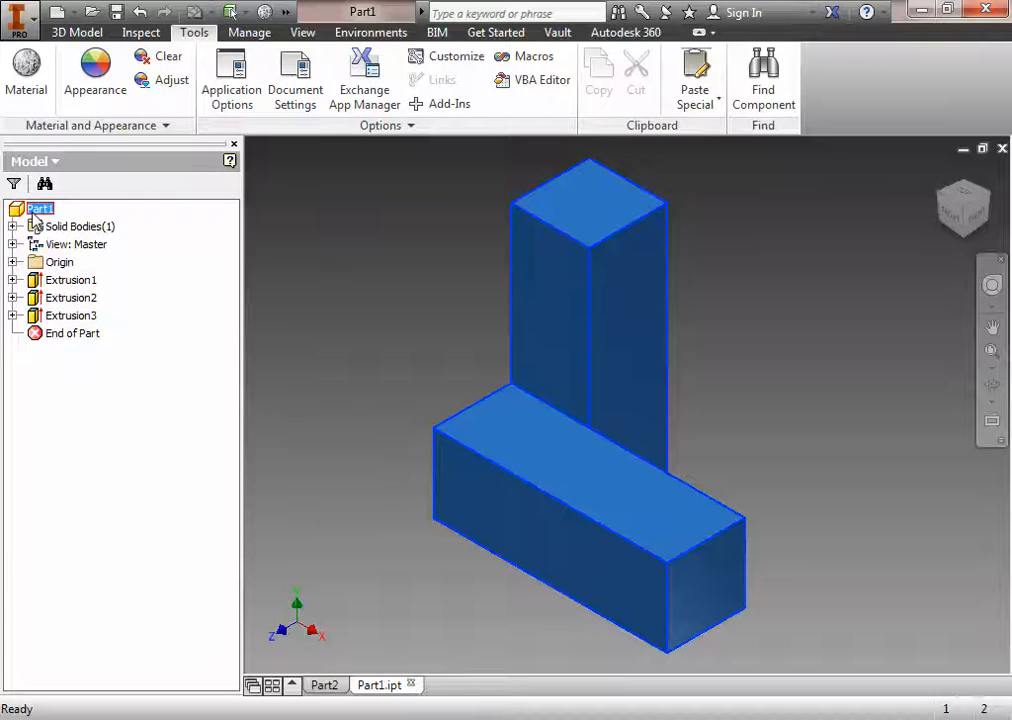
right_click(36, 216)
left_click(86, 402)
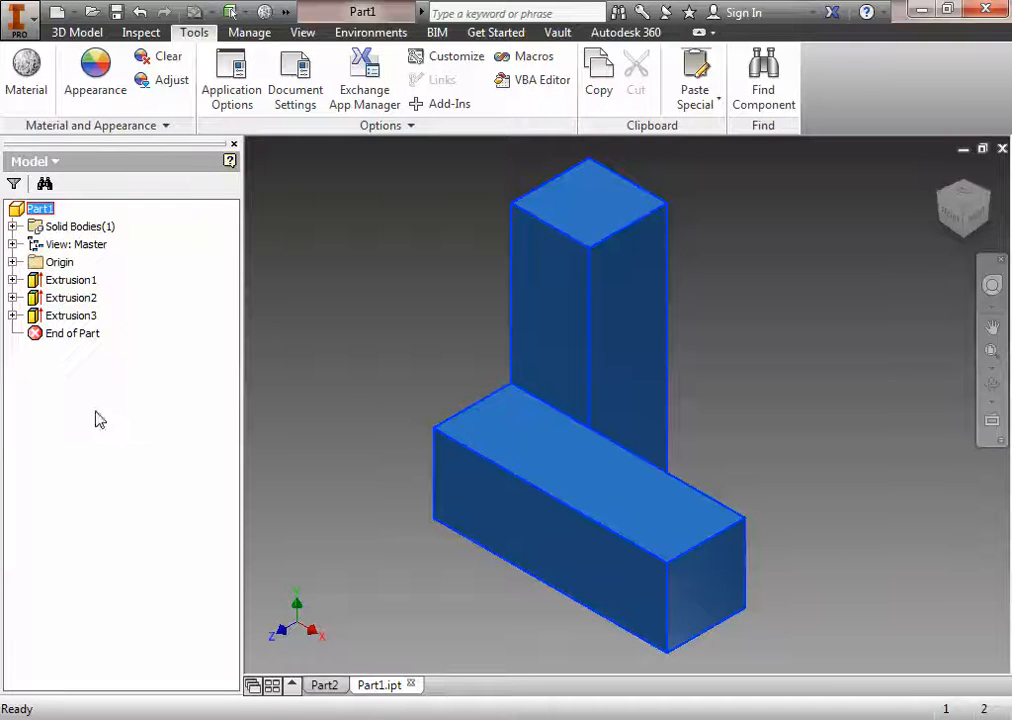
left_click(882, 152)
left_click_drag(894, 125, 629, 82)
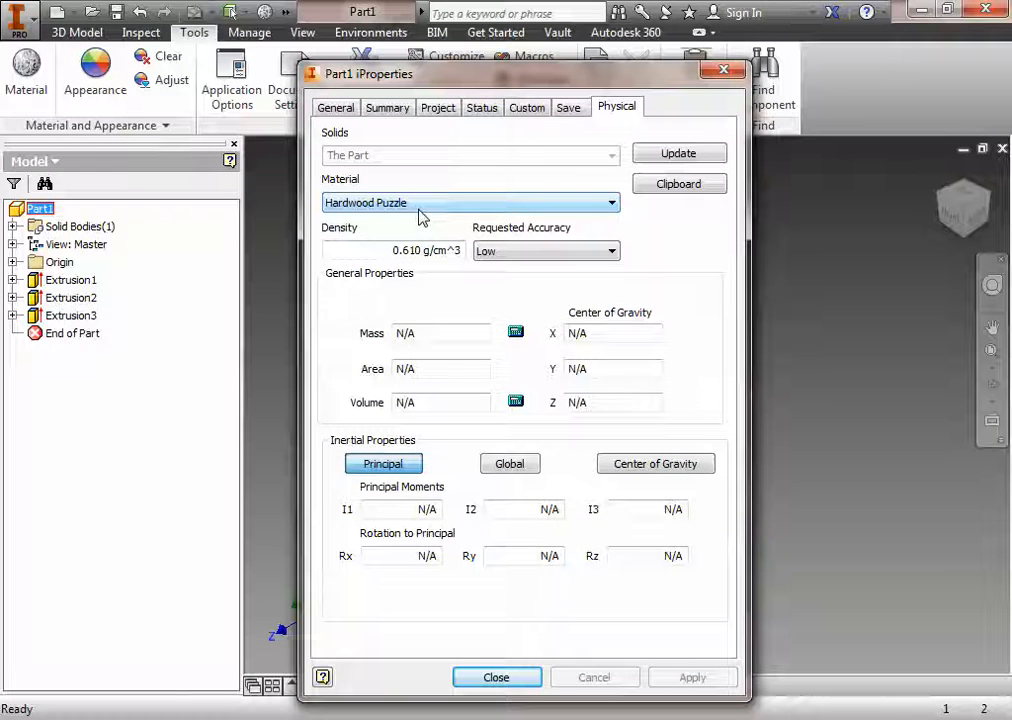
left_click(697, 157)
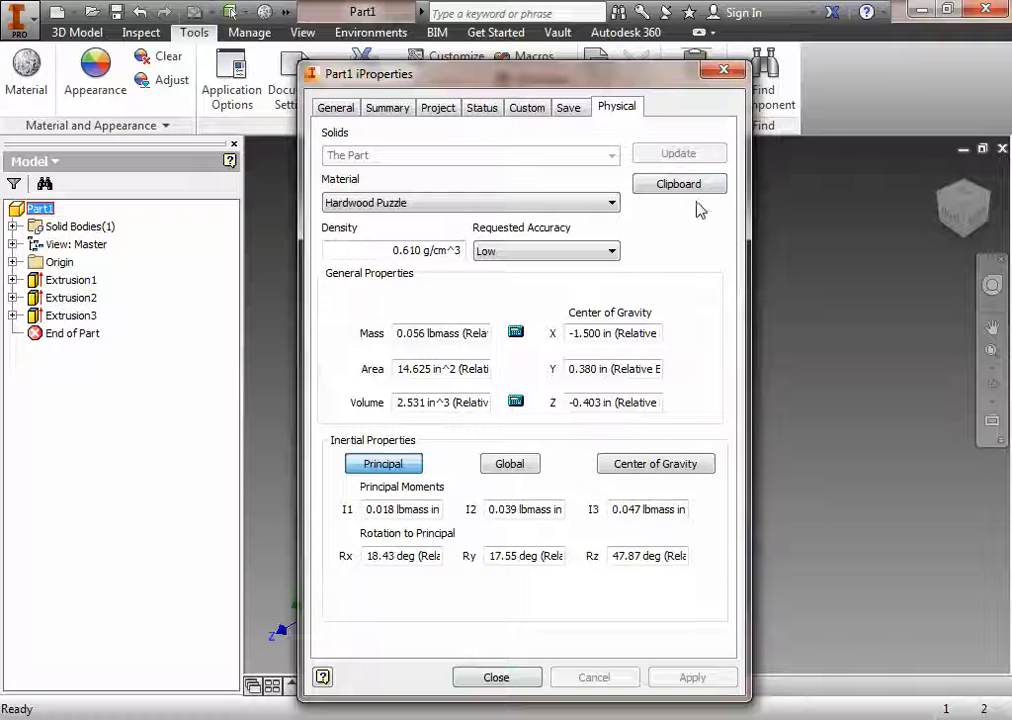